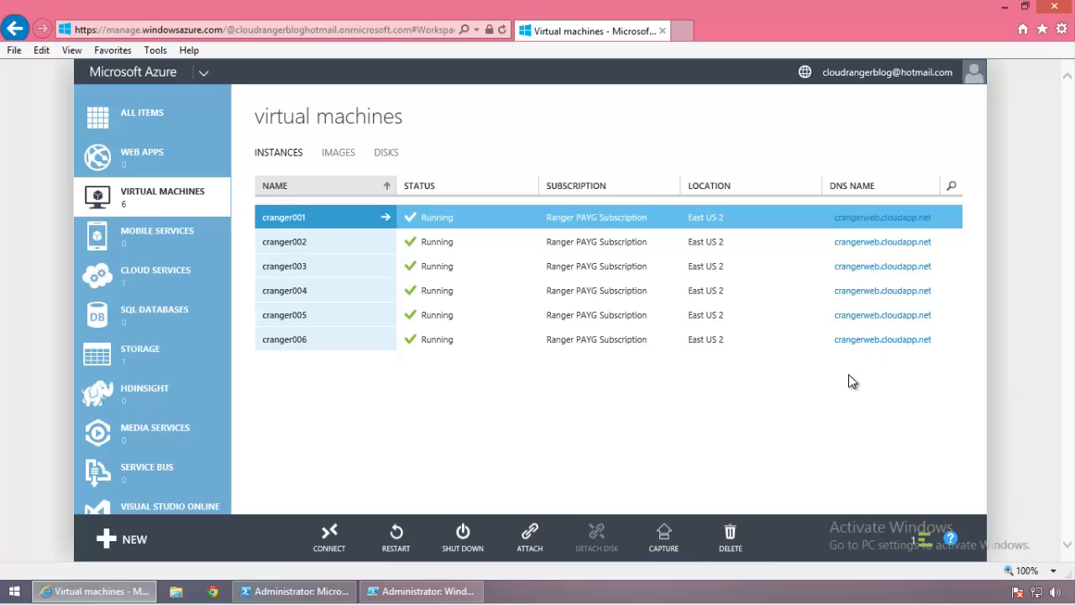
Step: Review the crangerweb instances' update and fault domains, then open cranger001's dashboard
click(150, 272)
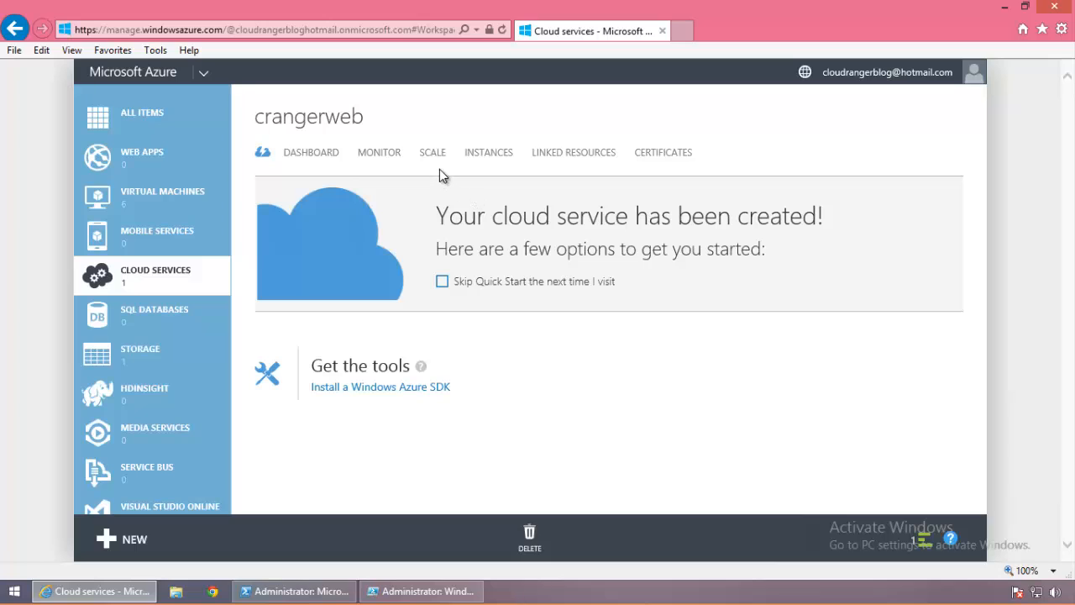
click(472, 160)
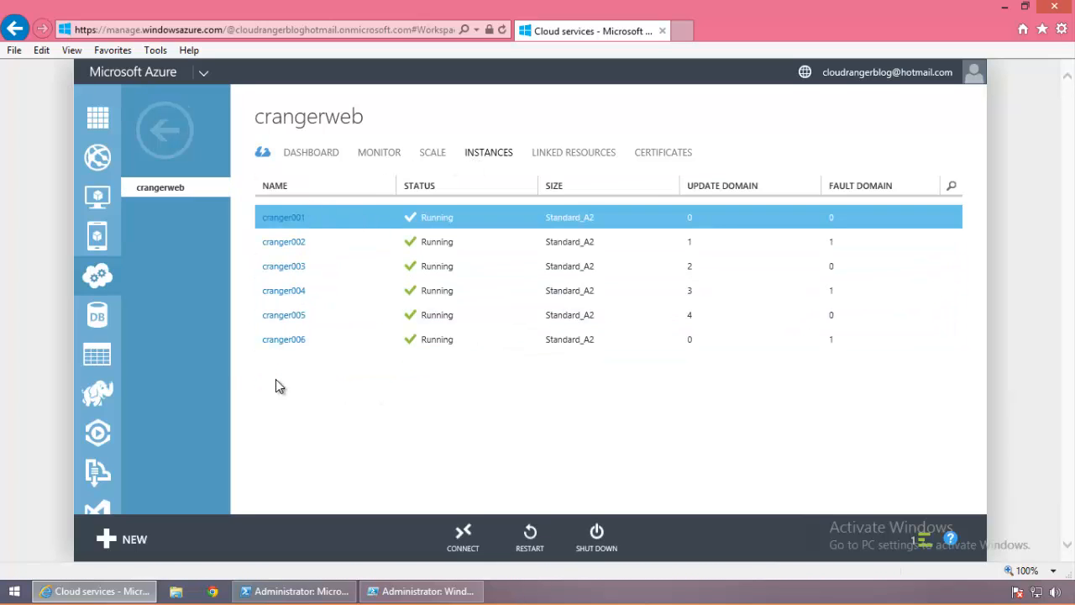
click(187, 148)
click(168, 191)
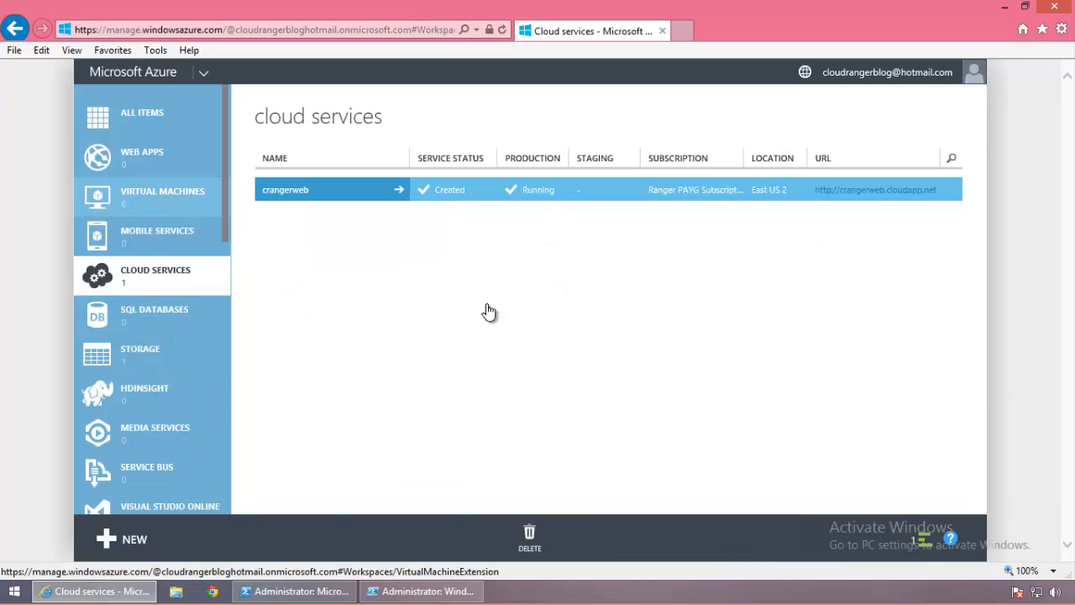
click(356, 224)
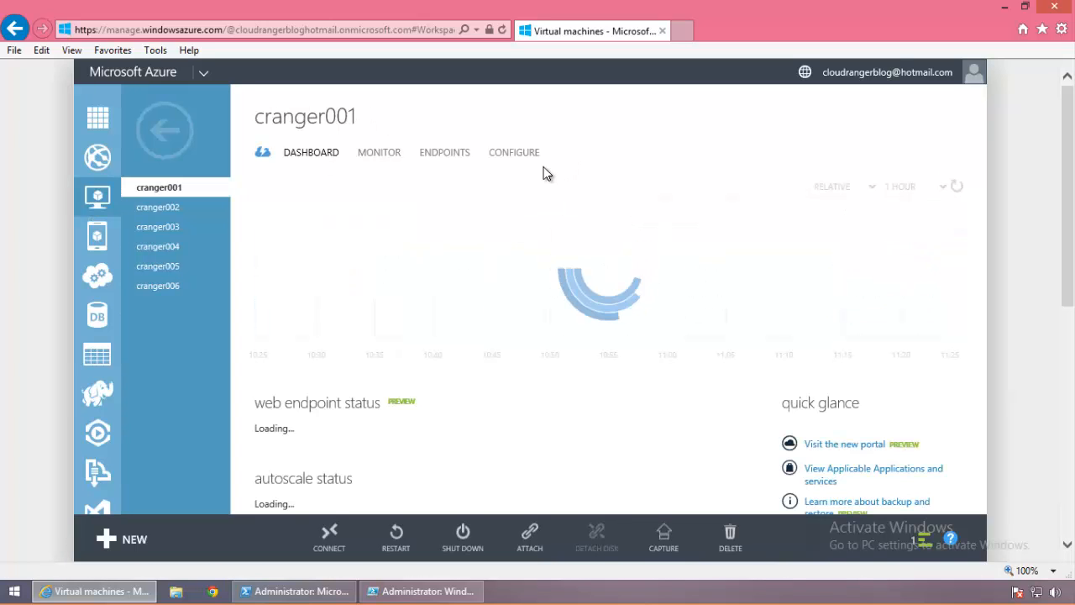
Step: Check cranger001's configuration showing all six VMs in crangerAVset, then return to the VM list
click(516, 153)
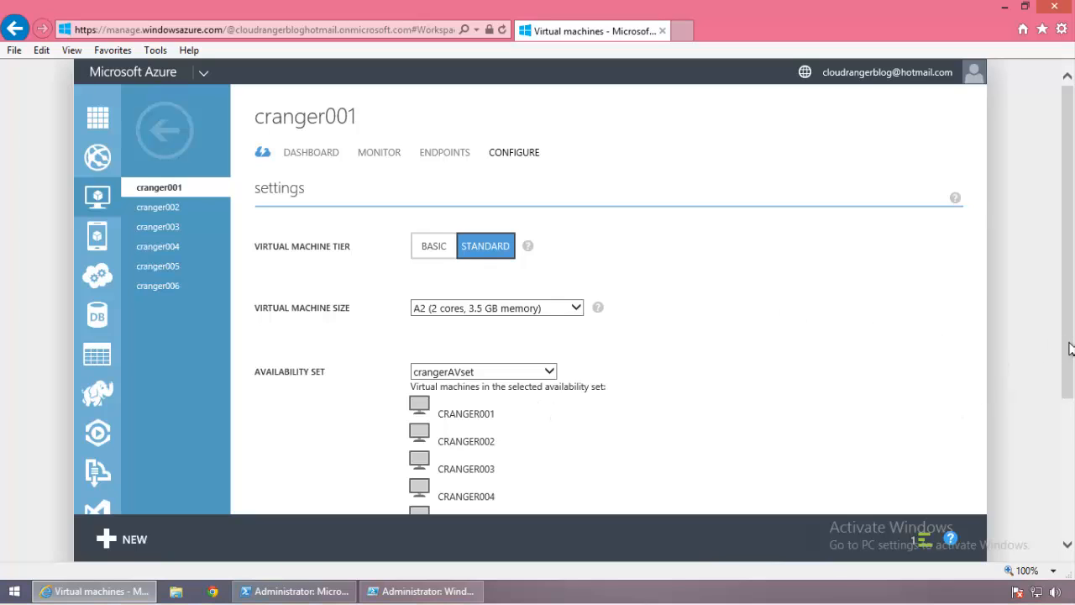
click(1065, 448)
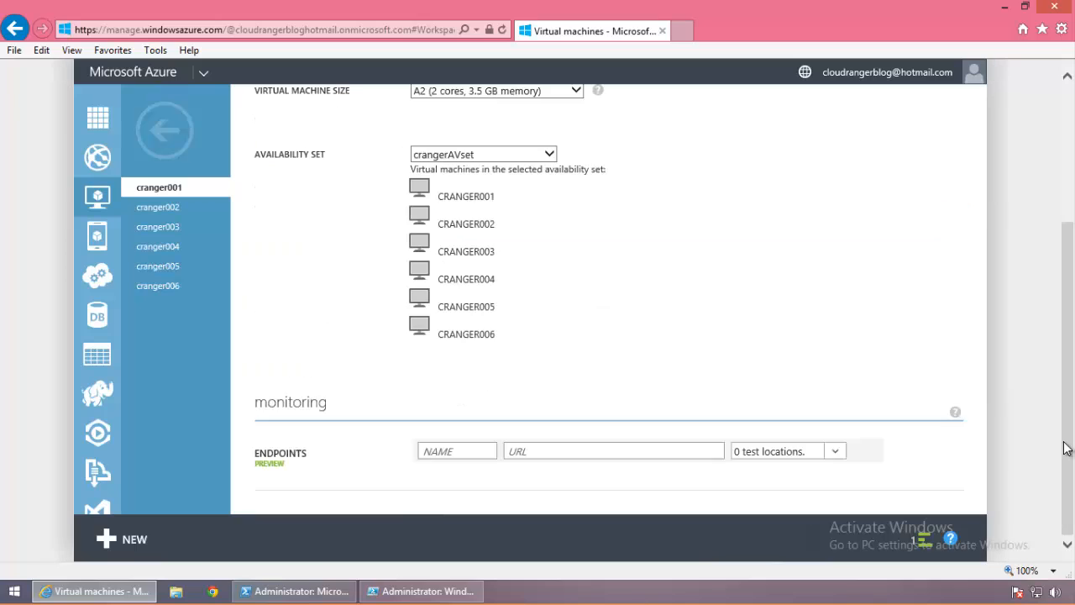
scroll(1065, 448, up, 2)
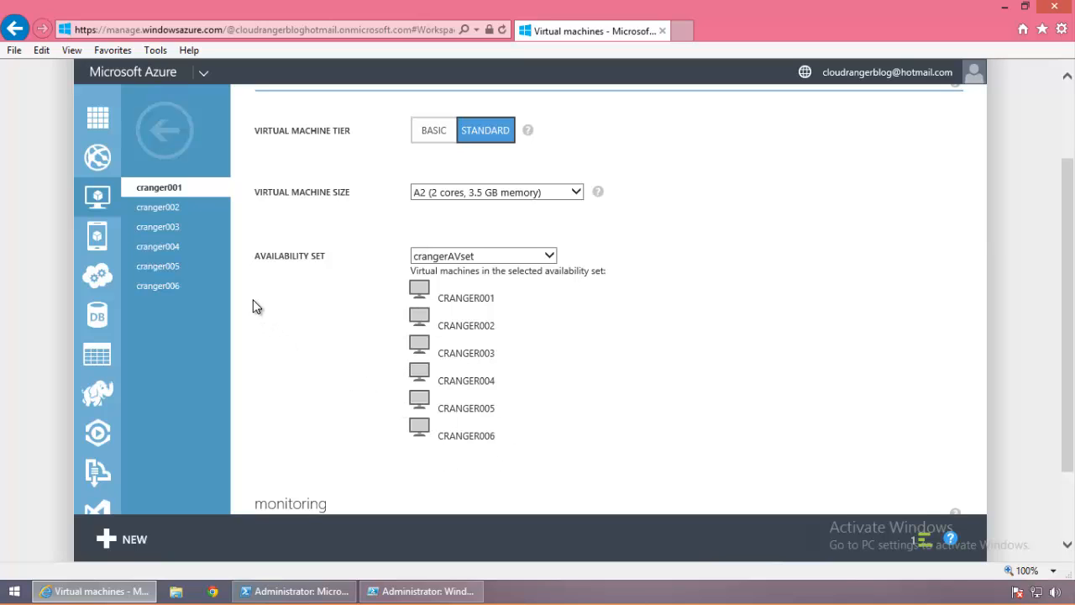
click(163, 132)
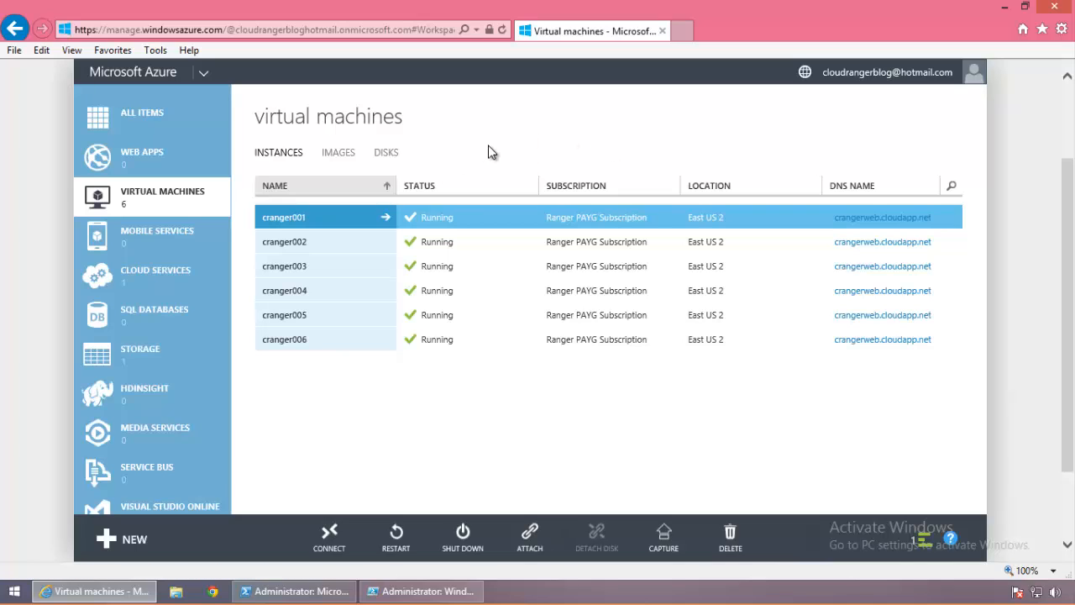
Step: Start a gallery VM named cranger007 with an admin user name and password
click(134, 539)
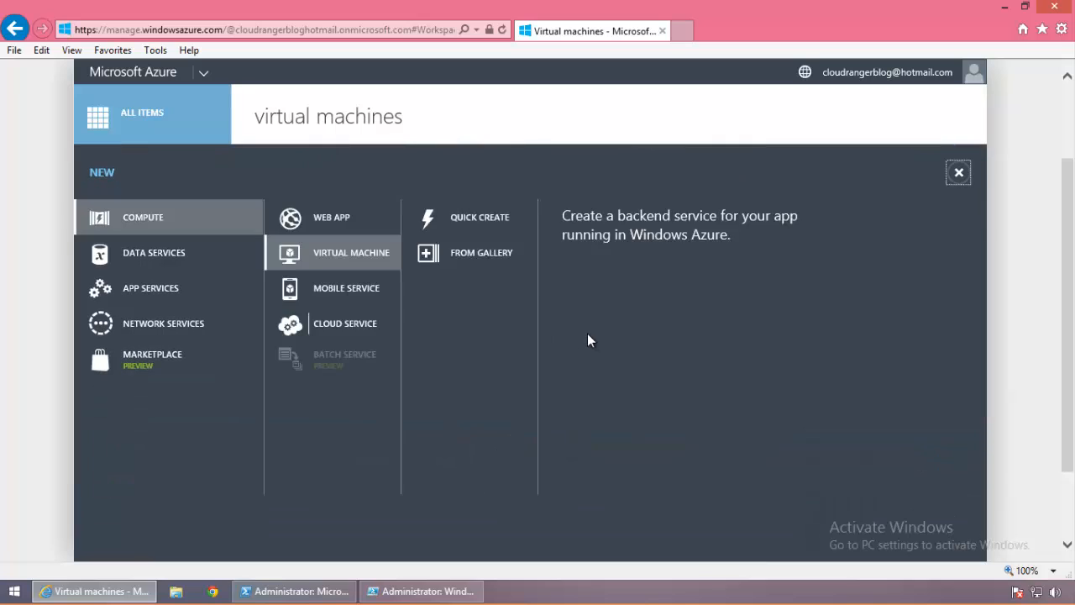
click(552, 268)
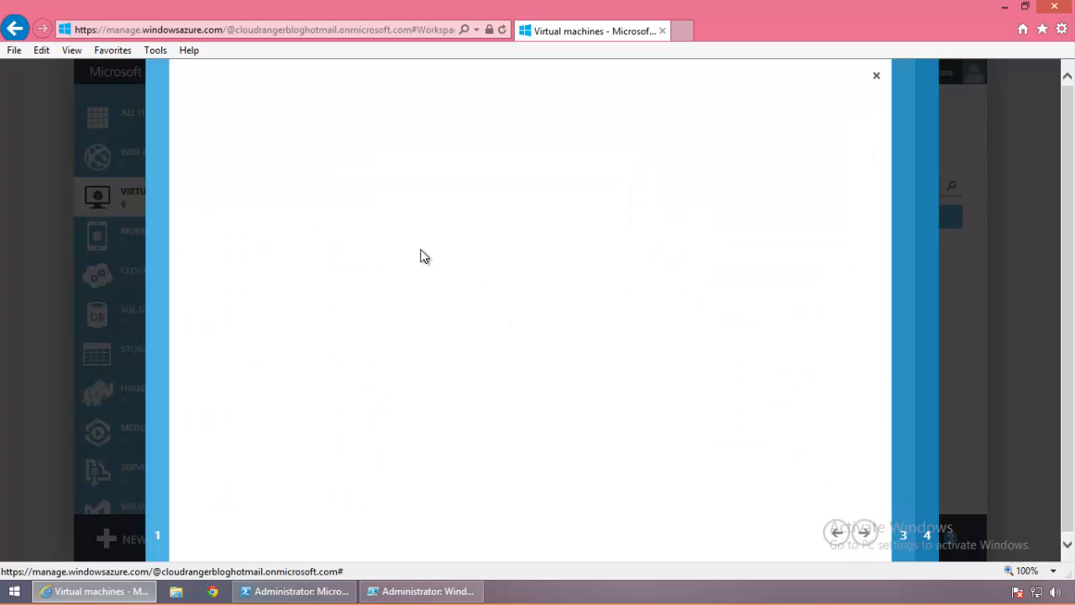
click(219, 239)
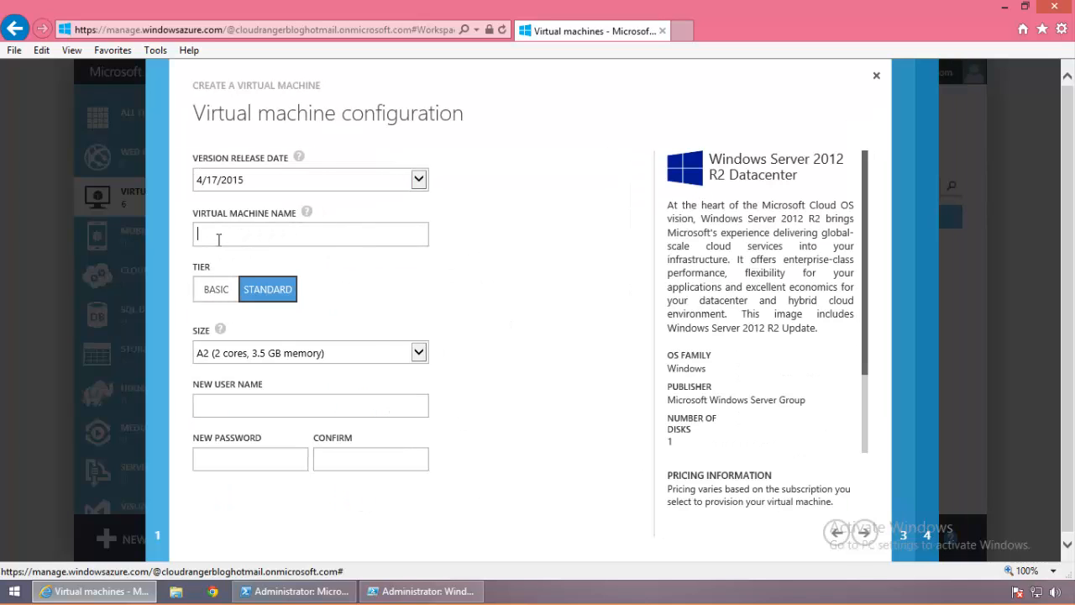
text(cranger007)
click(223, 408)
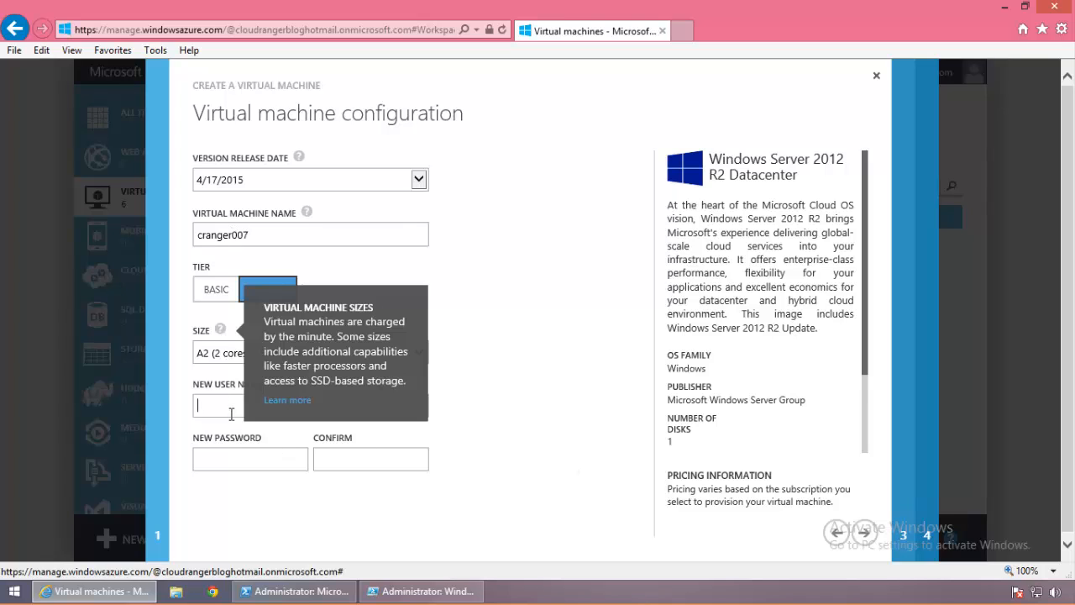
text(shaw**********)
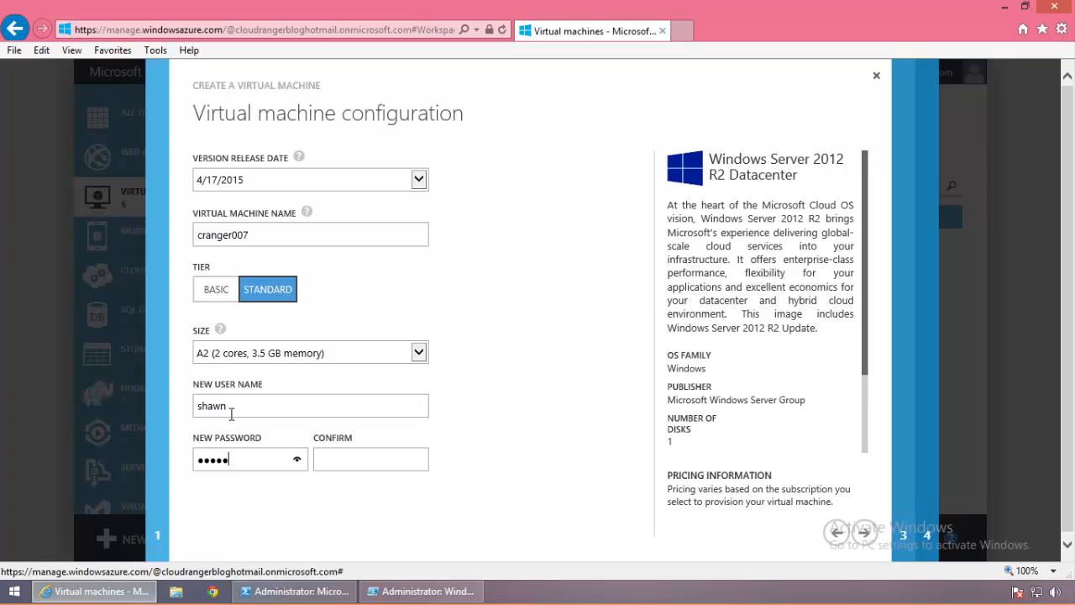
key(Tab)
text(******)
click(863, 531)
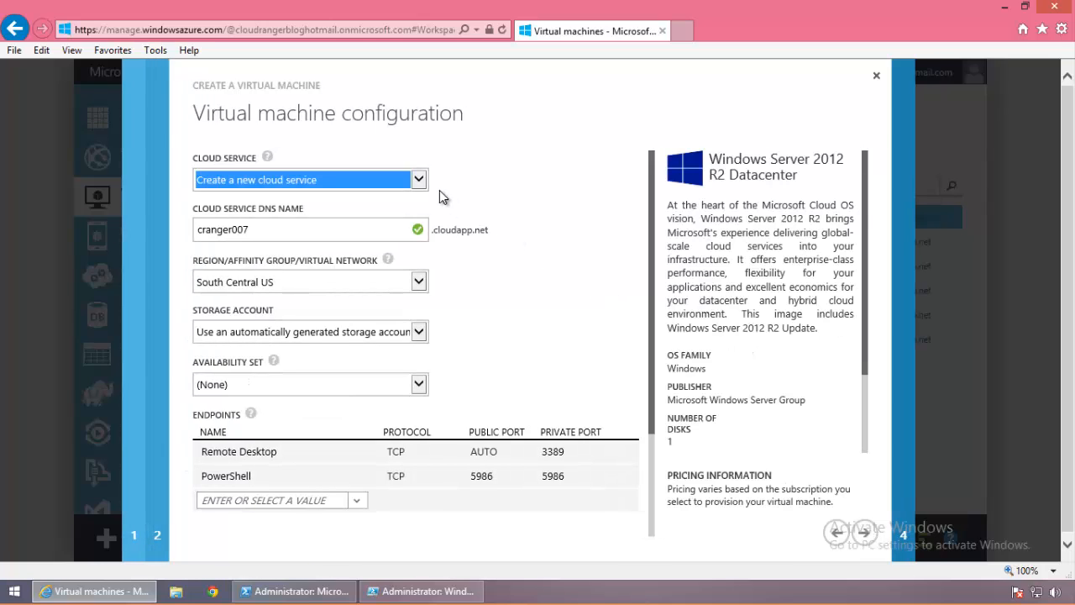
Step: Put cranger007 in the crangerweb cloud service and existing crangerAVset availability set, then create it
click(415, 186)
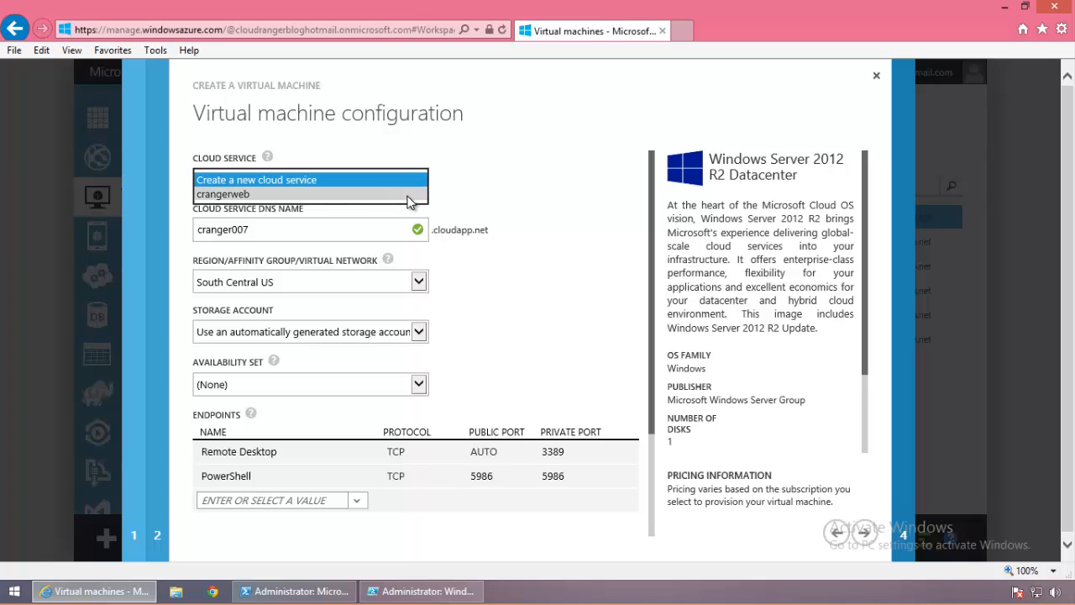
click(239, 193)
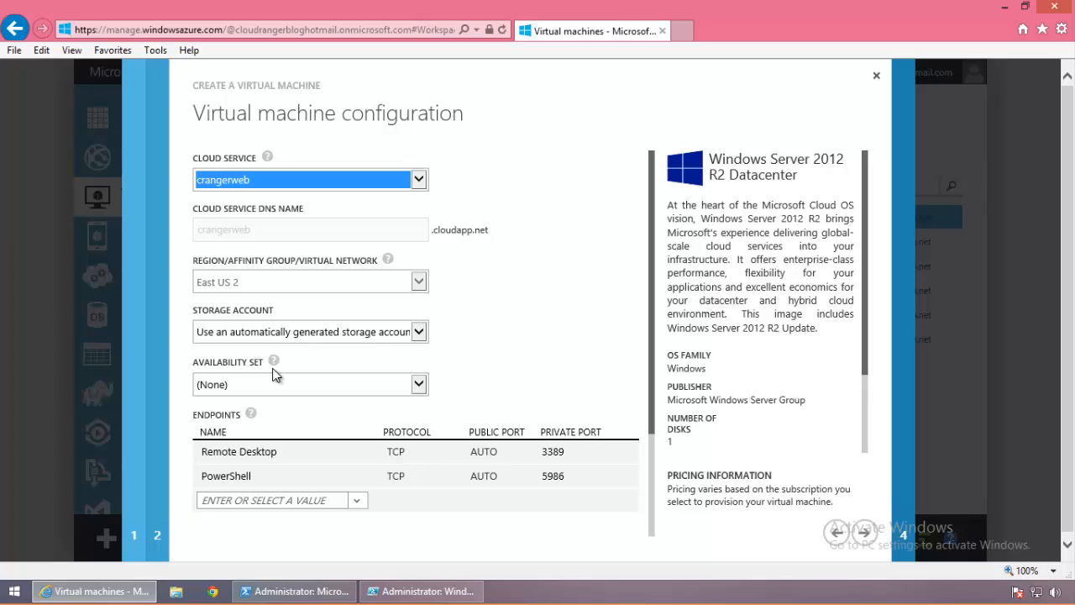
click(418, 385)
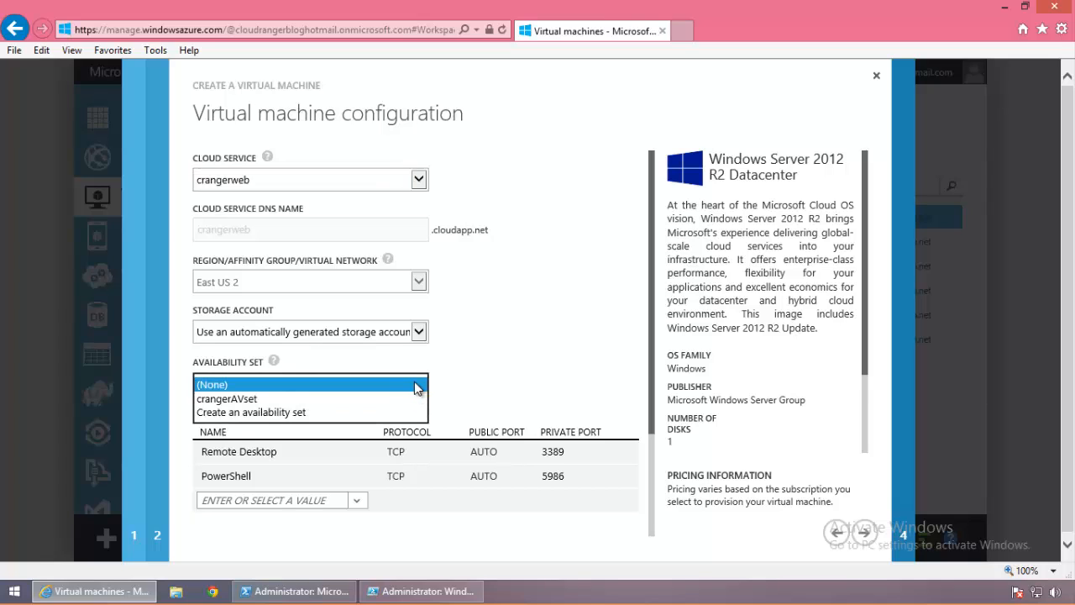
click(341, 411)
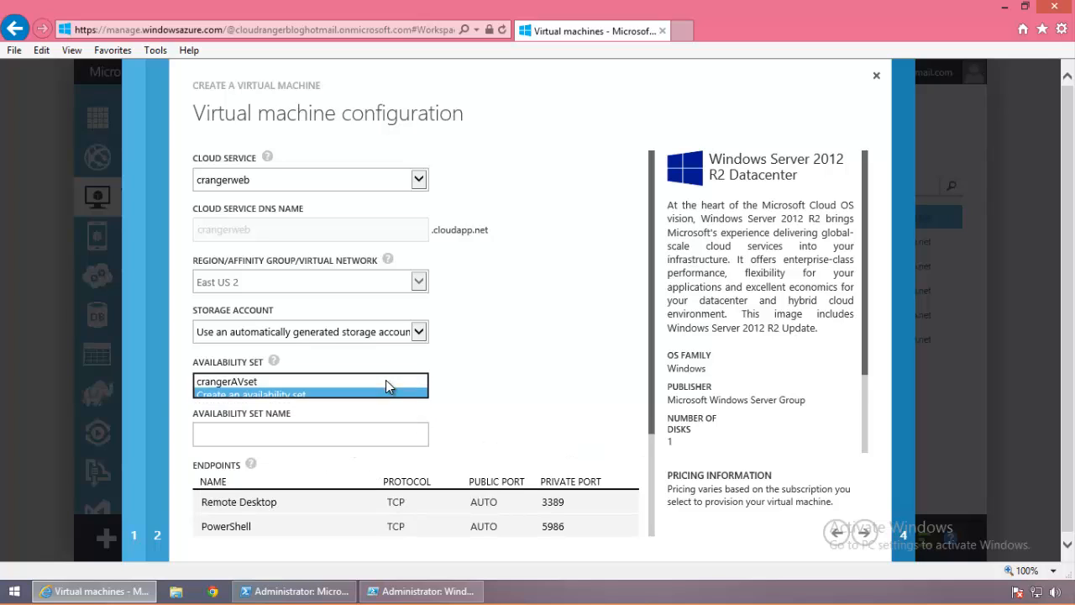
click(280, 435)
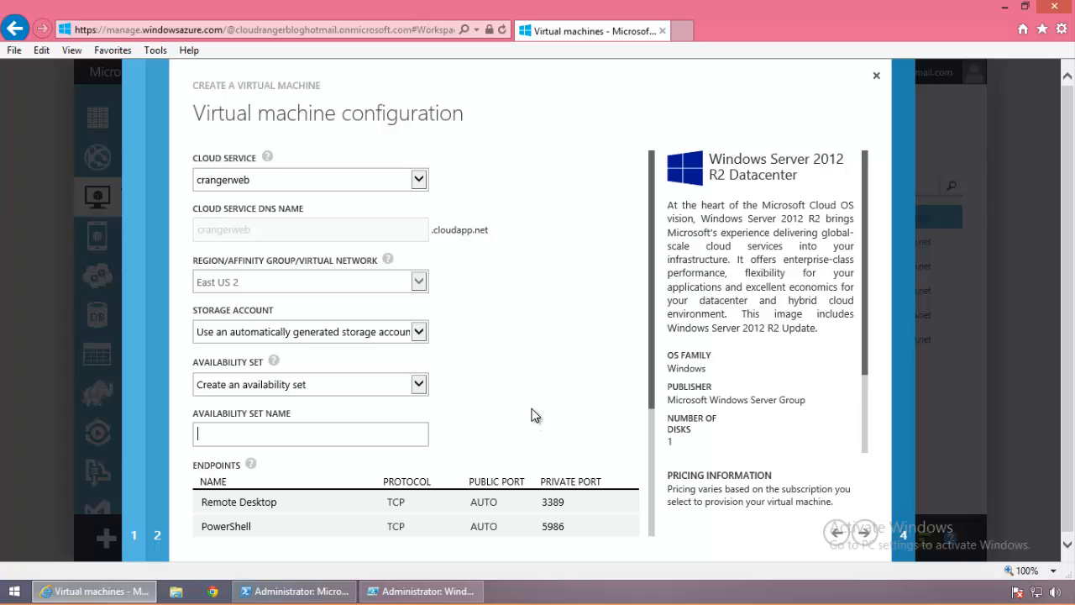
click(420, 384)
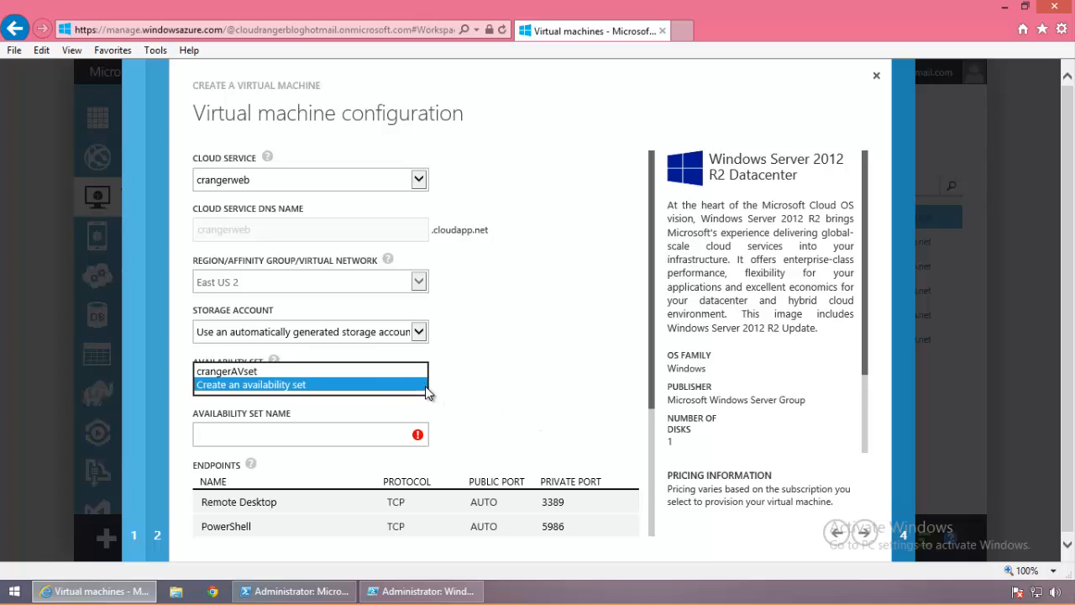
click(374, 372)
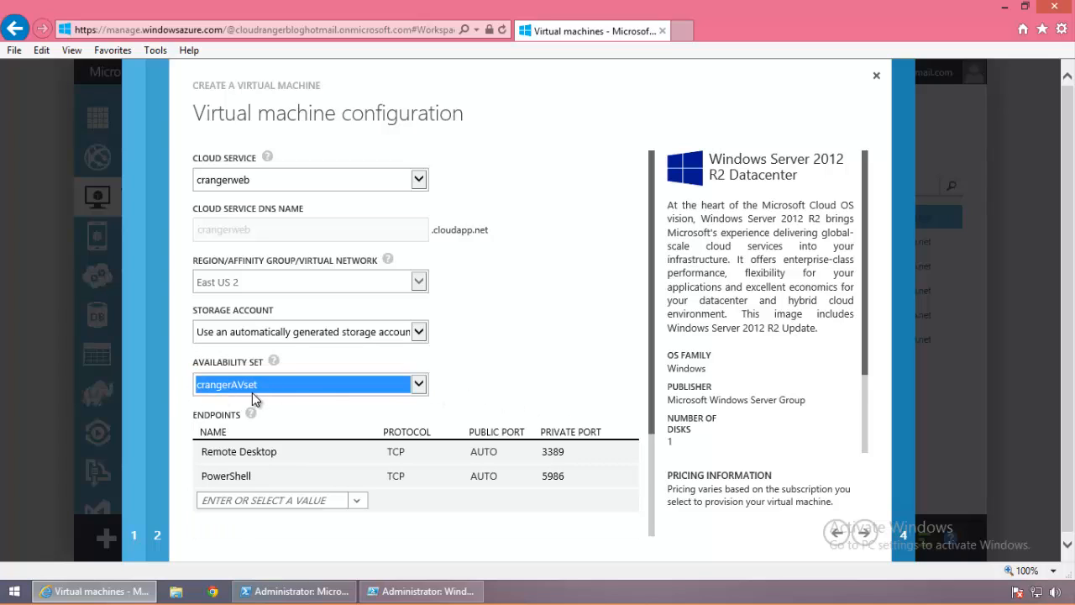
click(867, 537)
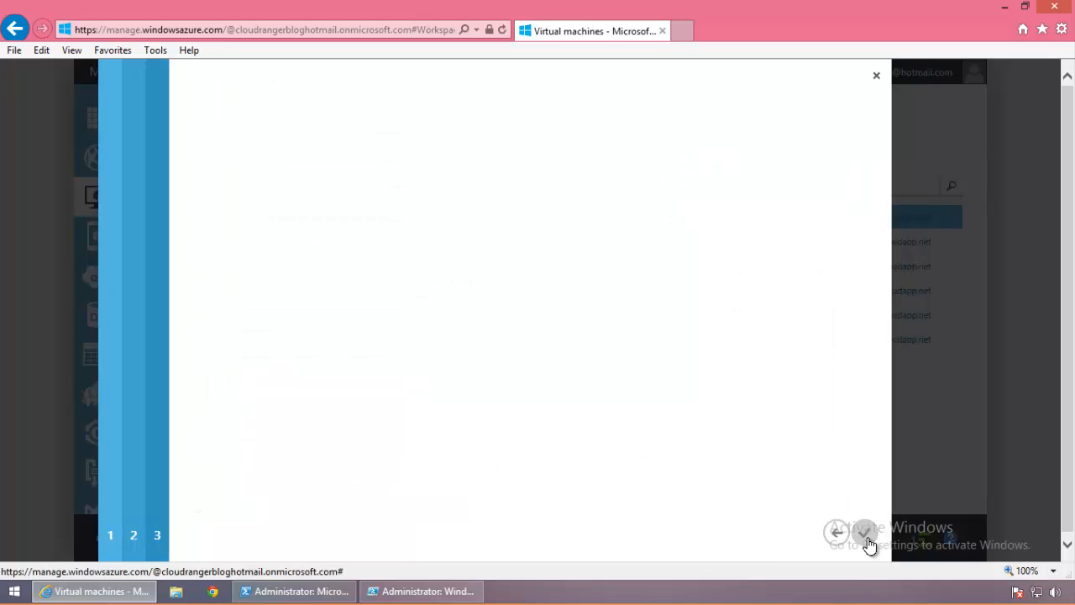
click(868, 539)
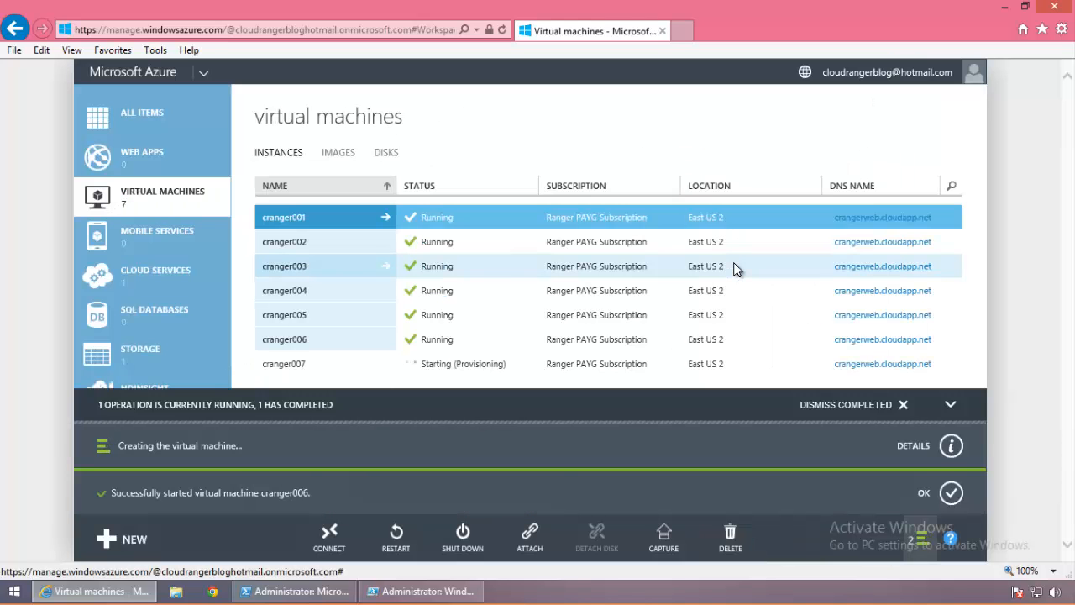
Step: Clear notifications, verify cranger001's availability set is crangerAVset, then show the cloud services list
click(903, 404)
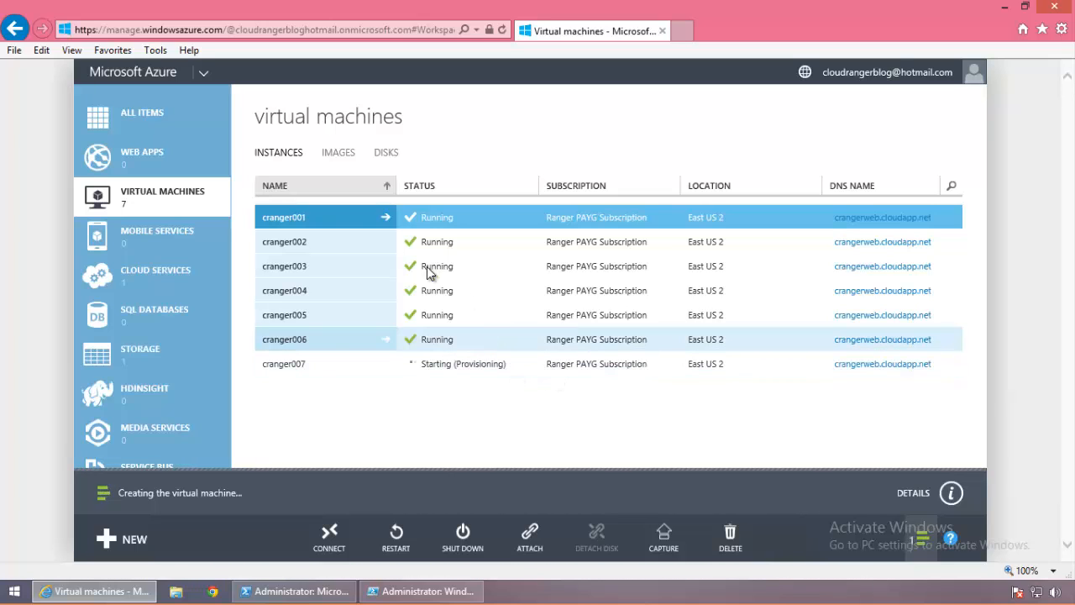
click(361, 224)
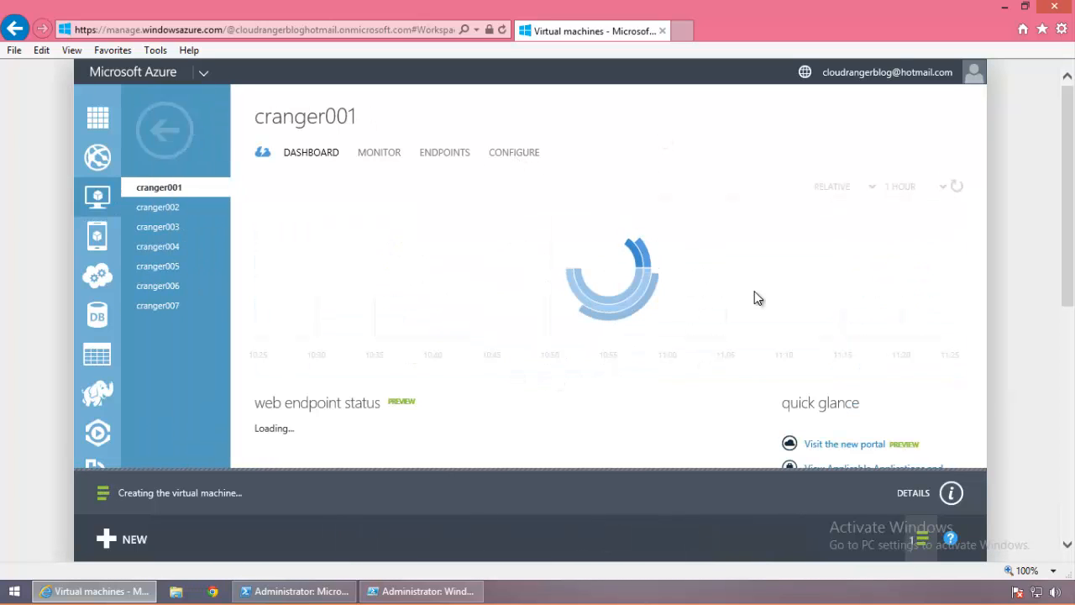
click(514, 153)
scroll(791, 267, down, 2)
scroll(793, 268, down, 1)
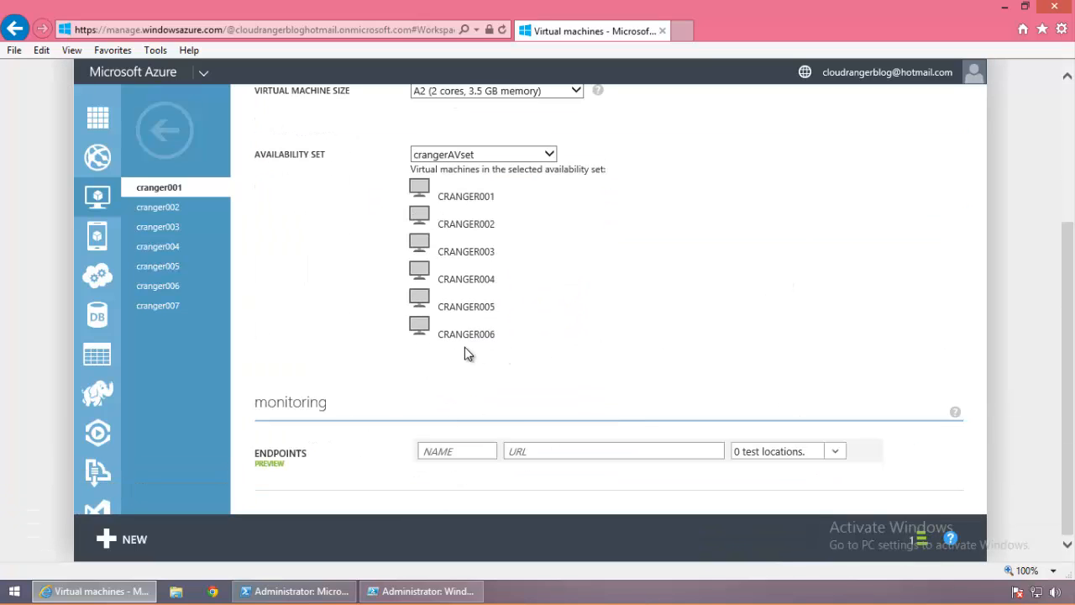
scroll(539, 269, up, 4)
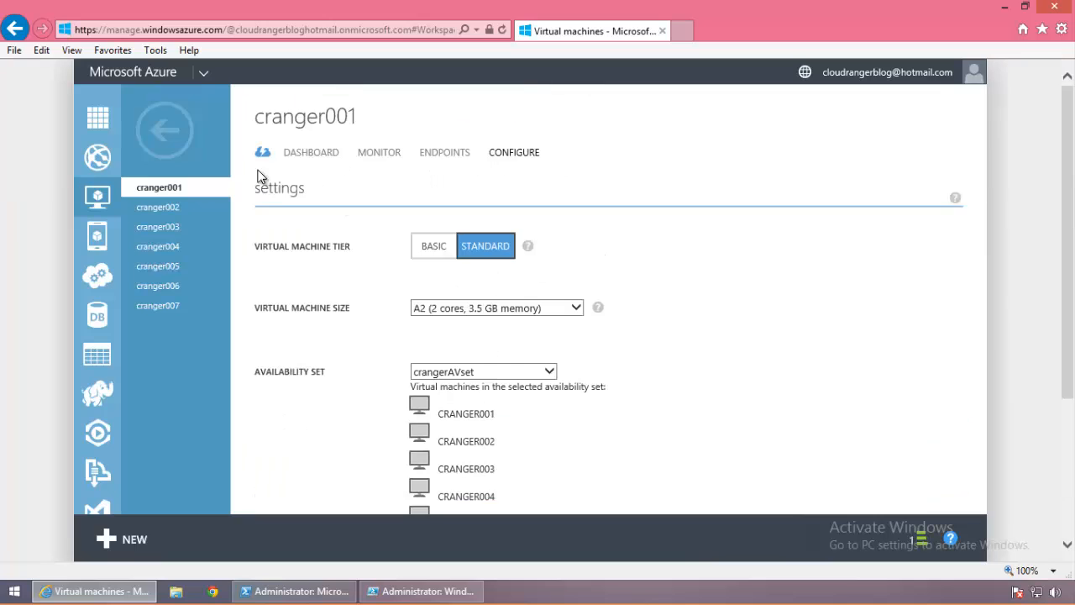
click(164, 131)
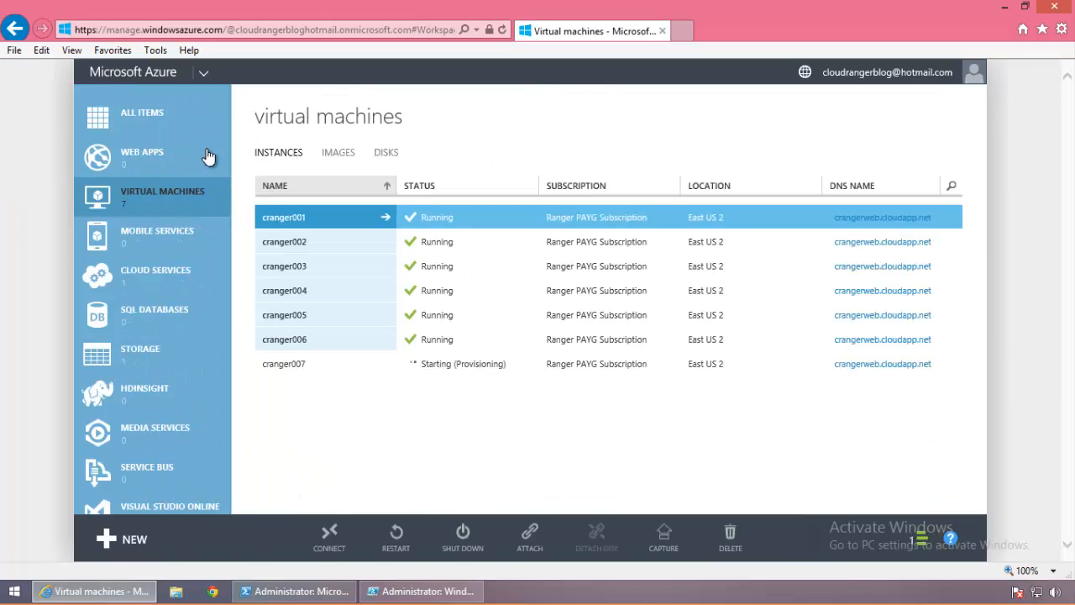
click(176, 262)
Step: List crangerweb's instances and compare update and fault domains for cranger002 through cranger006
click(340, 193)
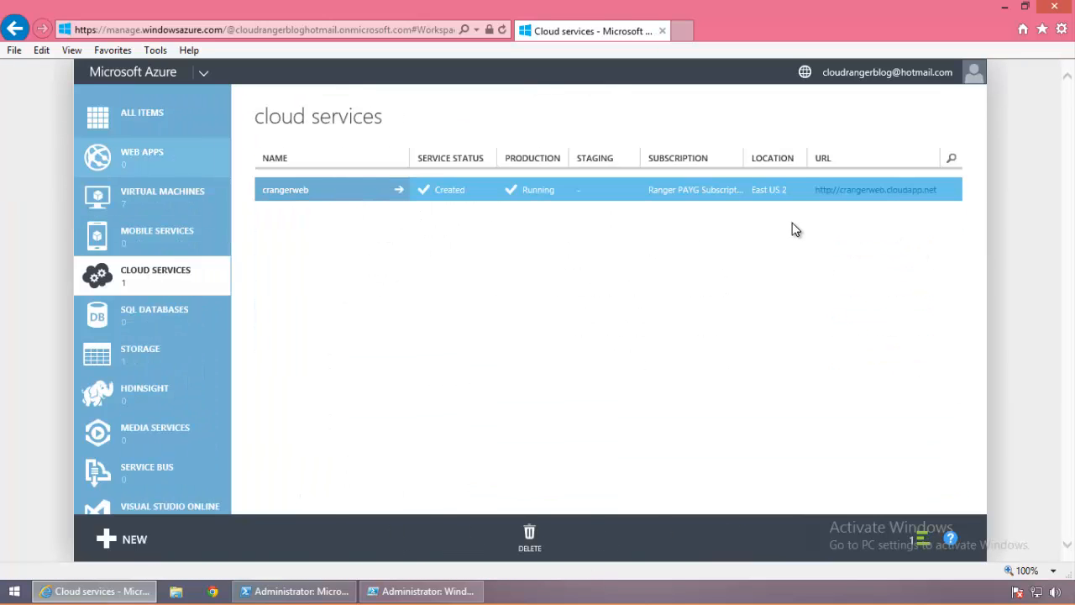
click(489, 153)
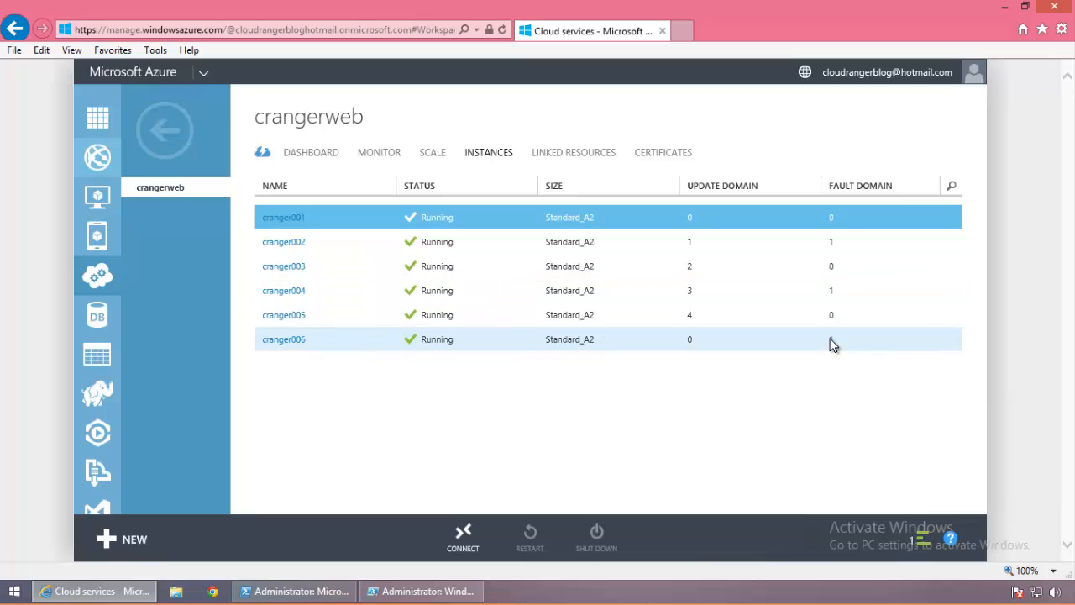
drag(841, 242, 830, 223)
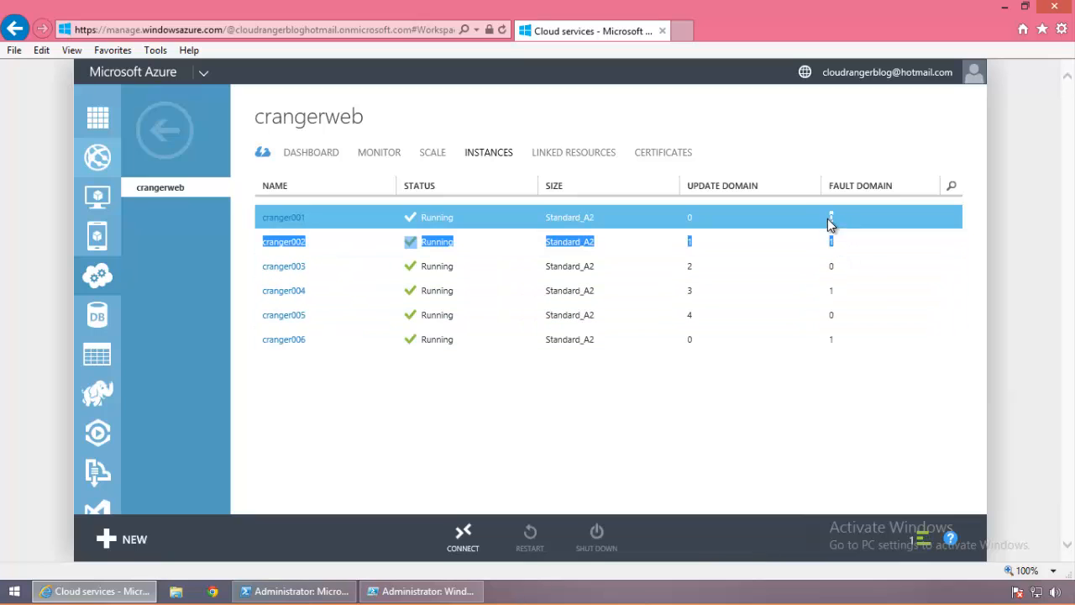
click(844, 374)
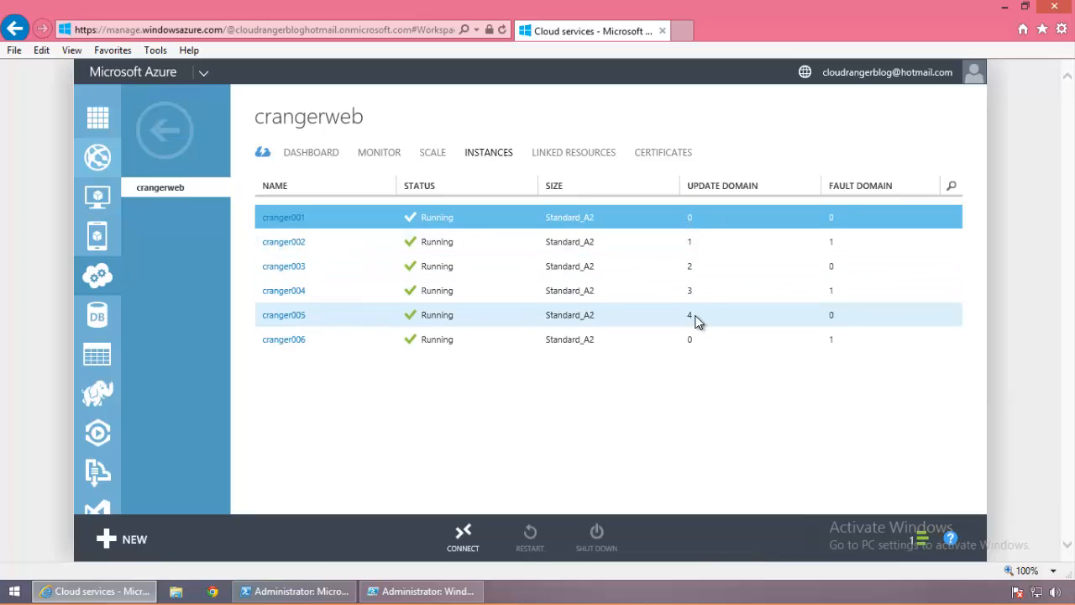
drag(694, 316, 689, 267)
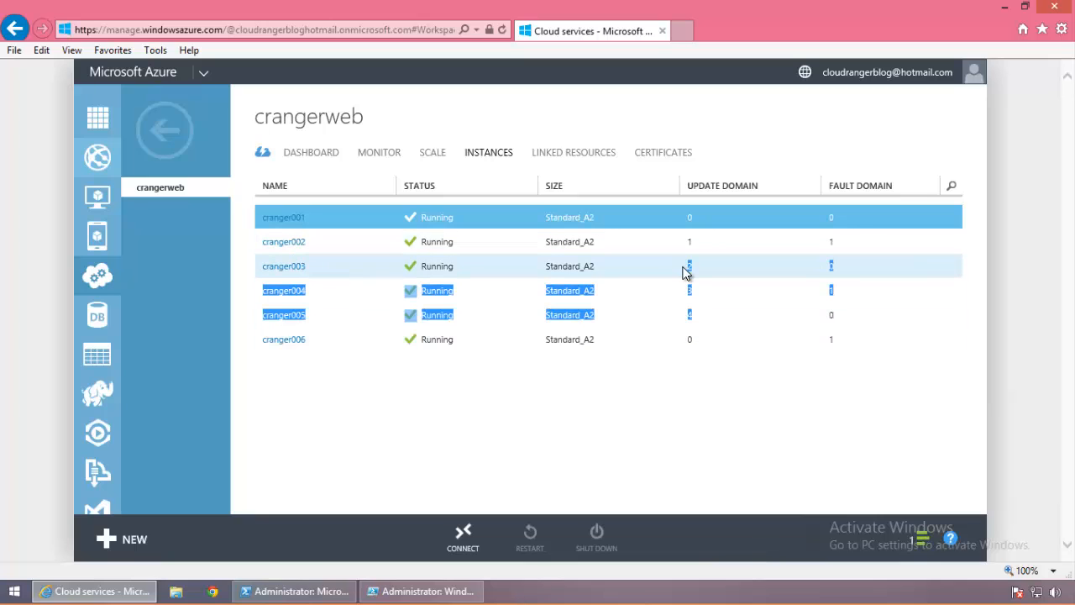
click(700, 319)
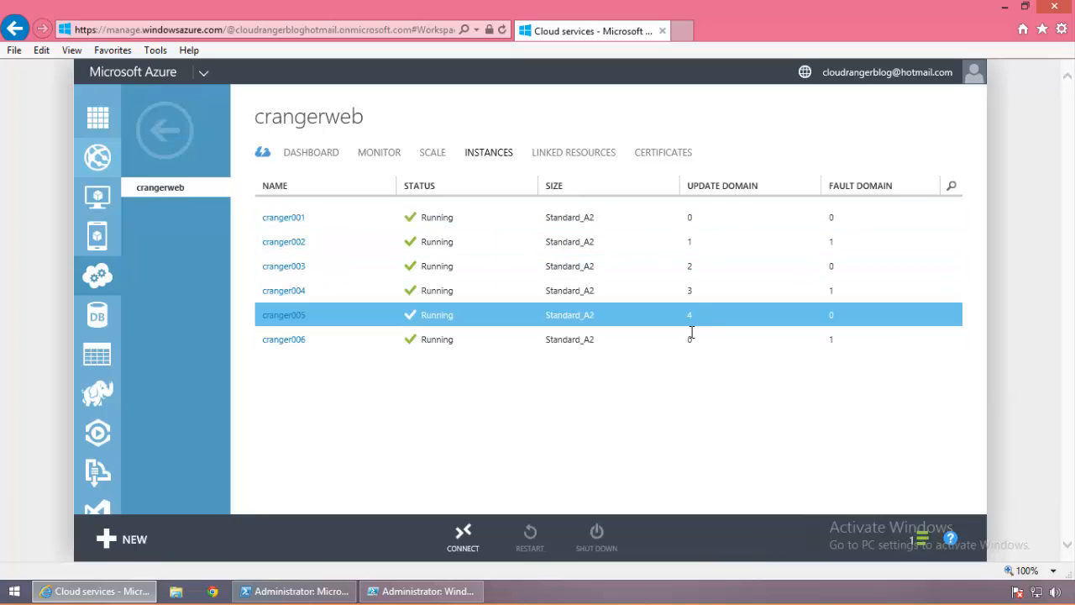
click(676, 341)
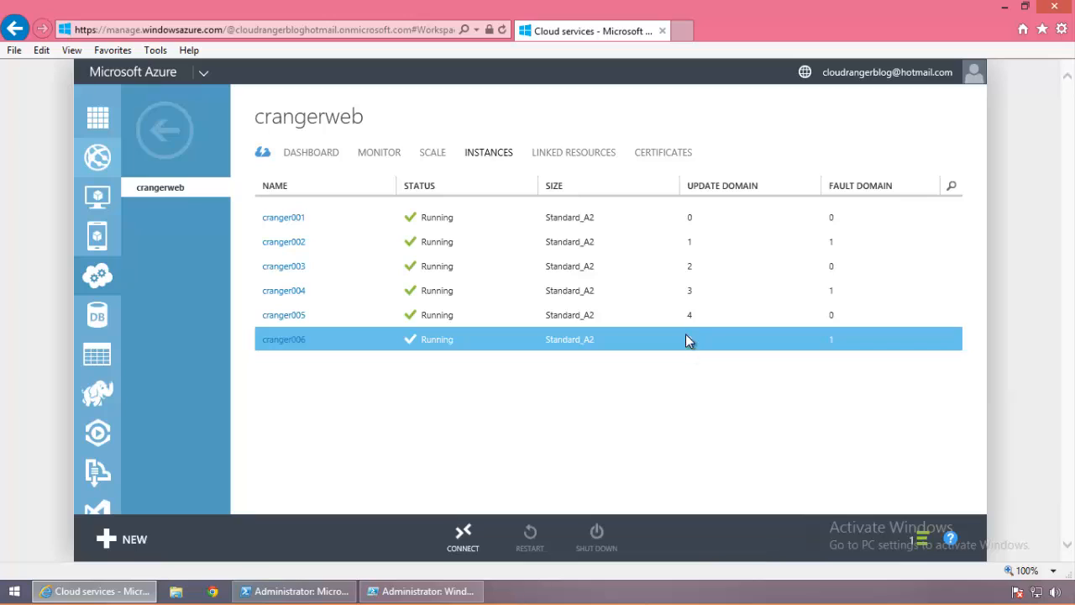
Step: Select the cranger001 instance, then advance to the slide diagramming three availability sets
click(682, 219)
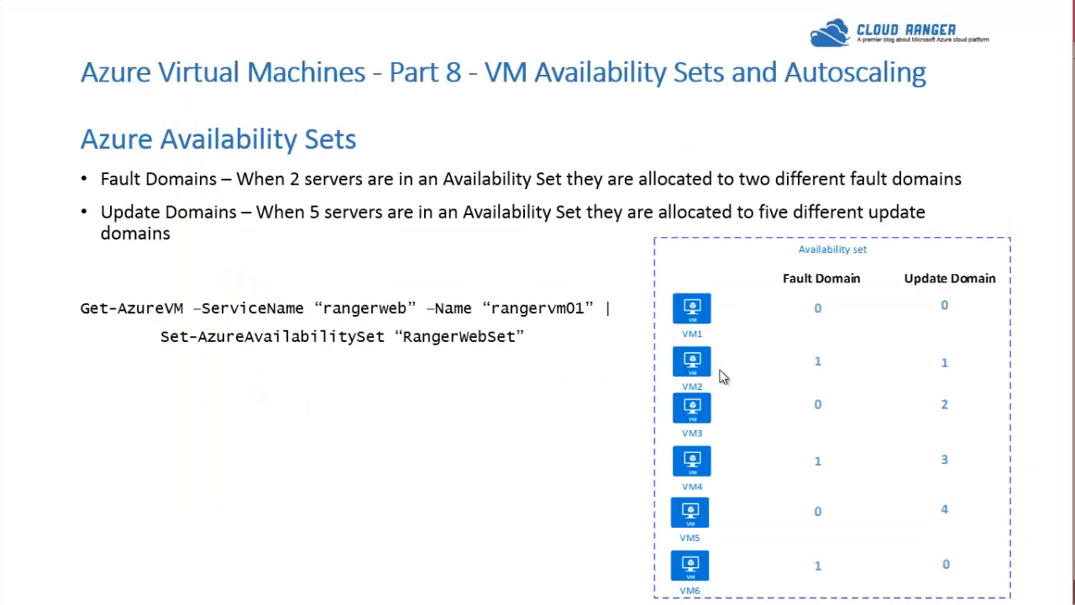
click(865, 547)
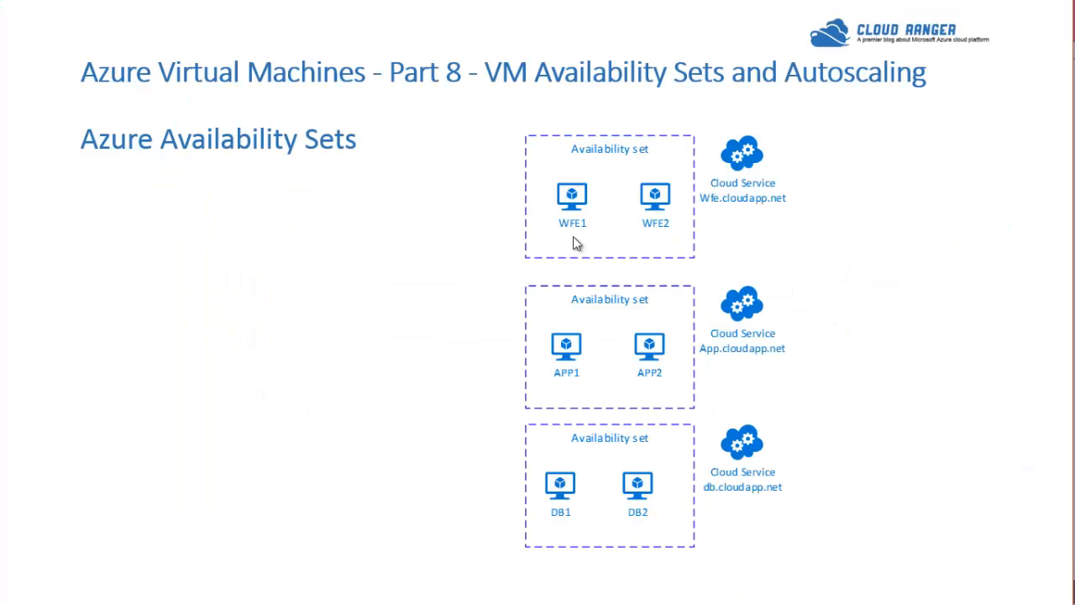
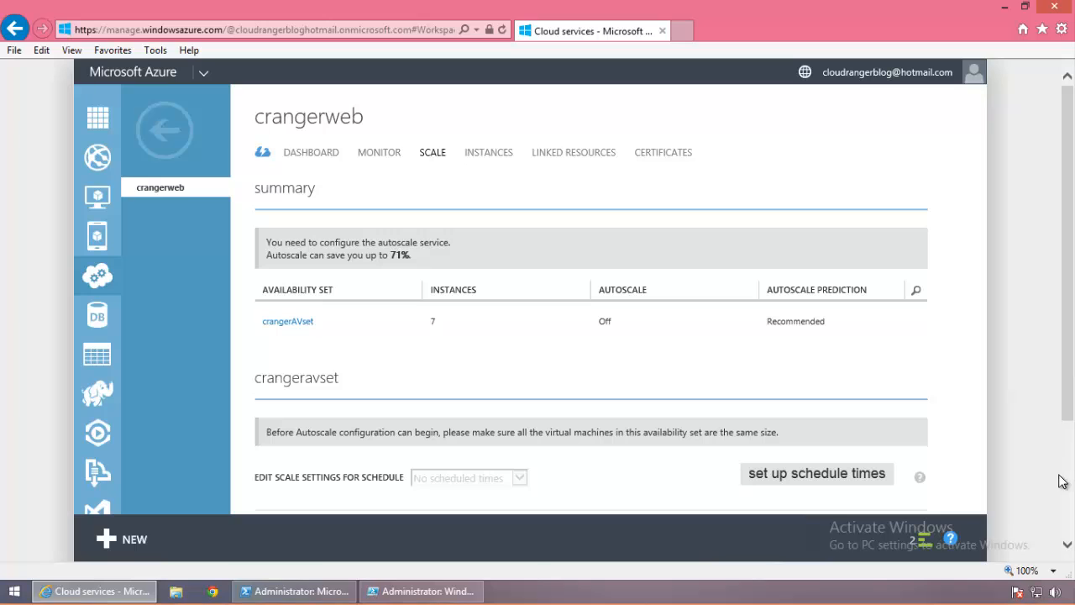
Step: Review the availability set's 7 instances on the Scale page, then show the virtual machines list
click(1071, 511)
drag(1070, 511, 1070, 500)
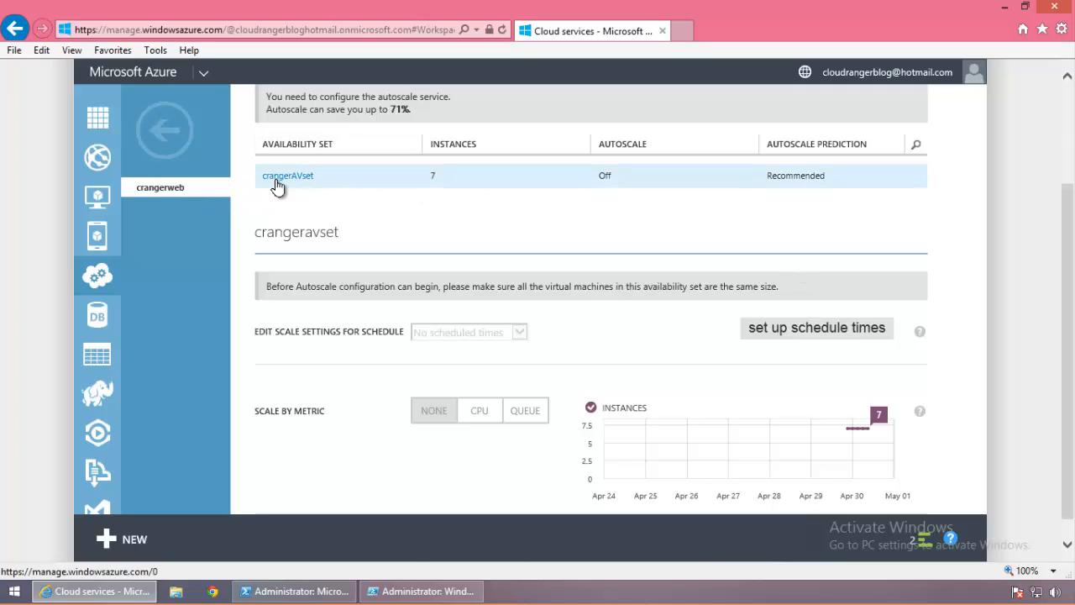
drag(427, 177, 470, 177)
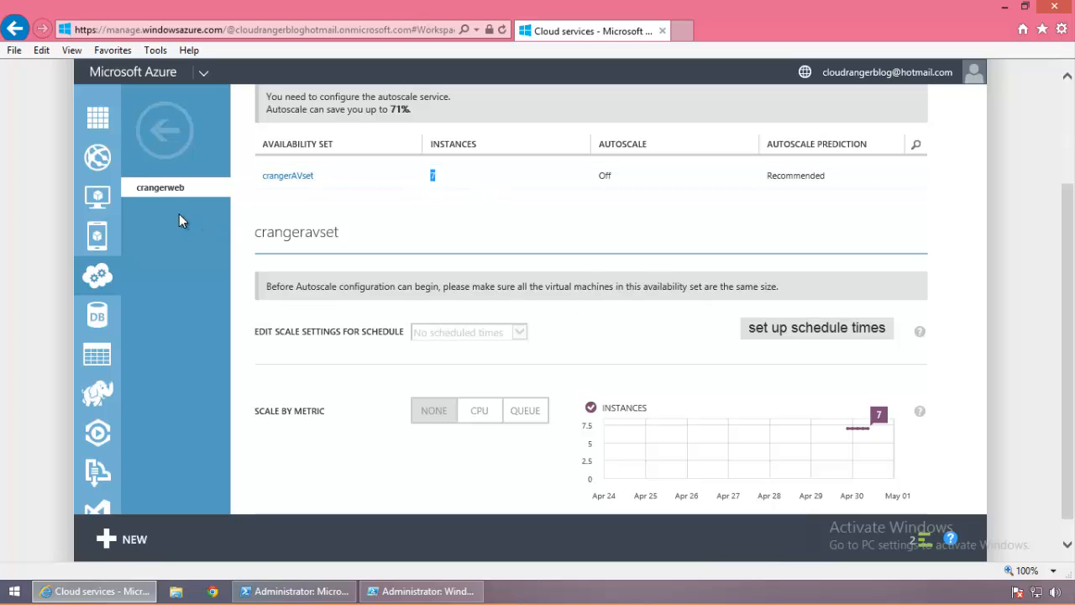
click(99, 200)
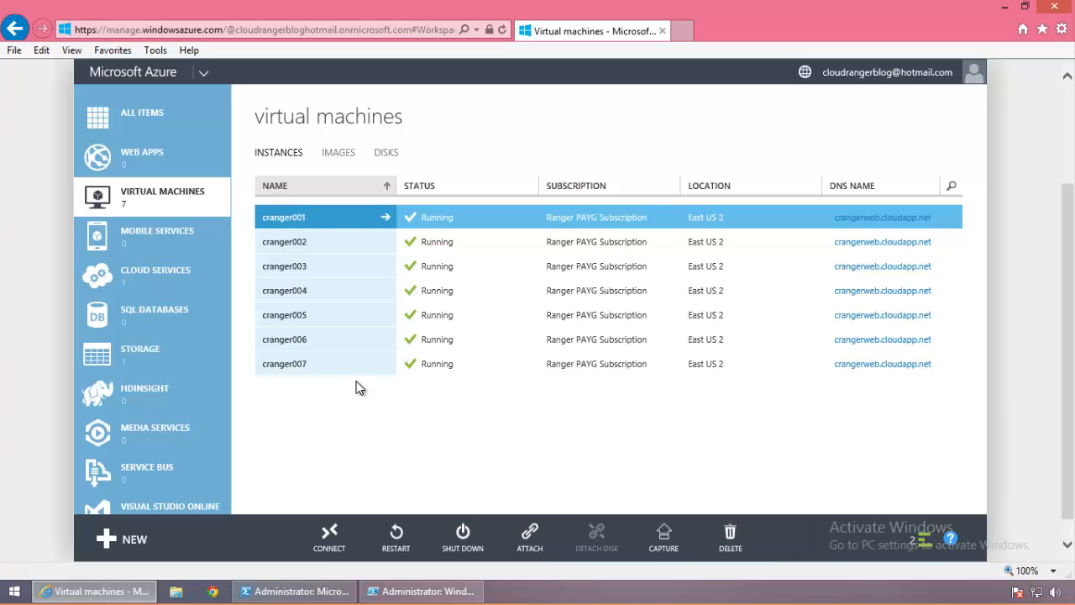
Step: Resize cranger001 from A3 to A2 and save the configuration change
click(335, 229)
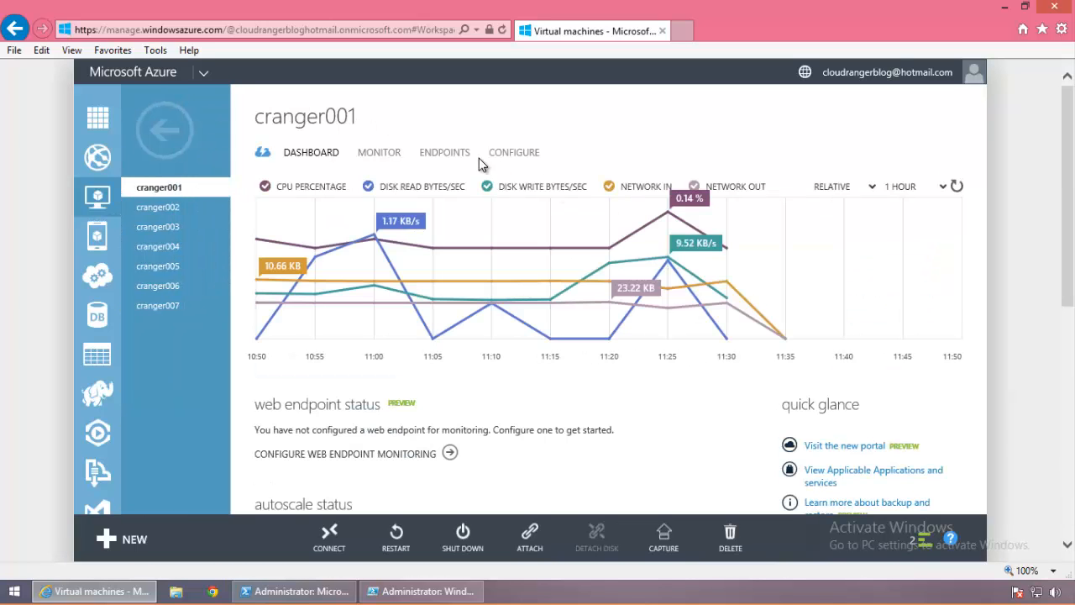
click(511, 157)
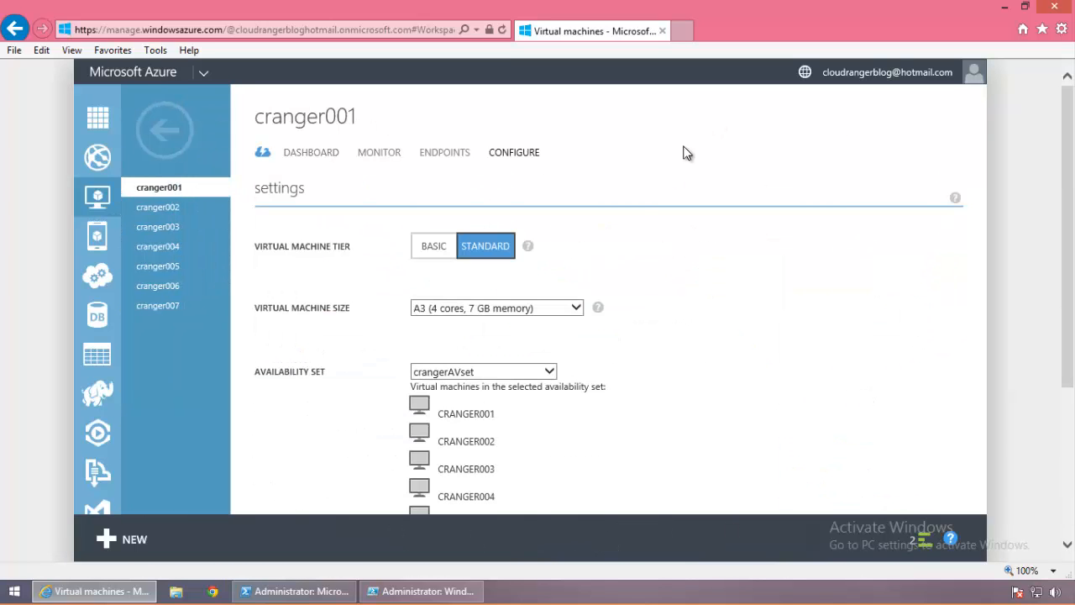
click(575, 309)
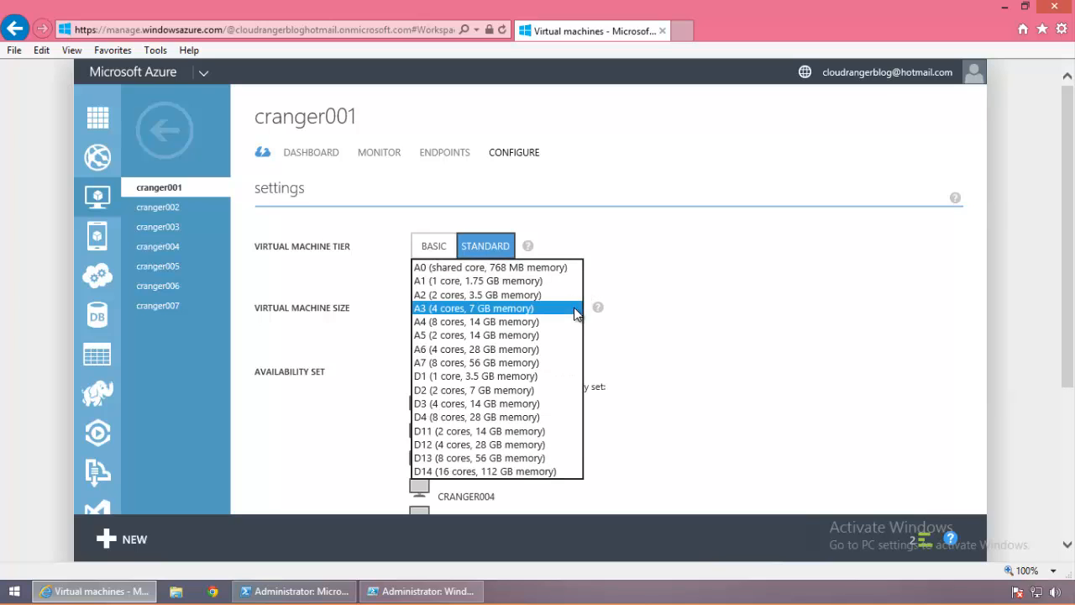
click(488, 295)
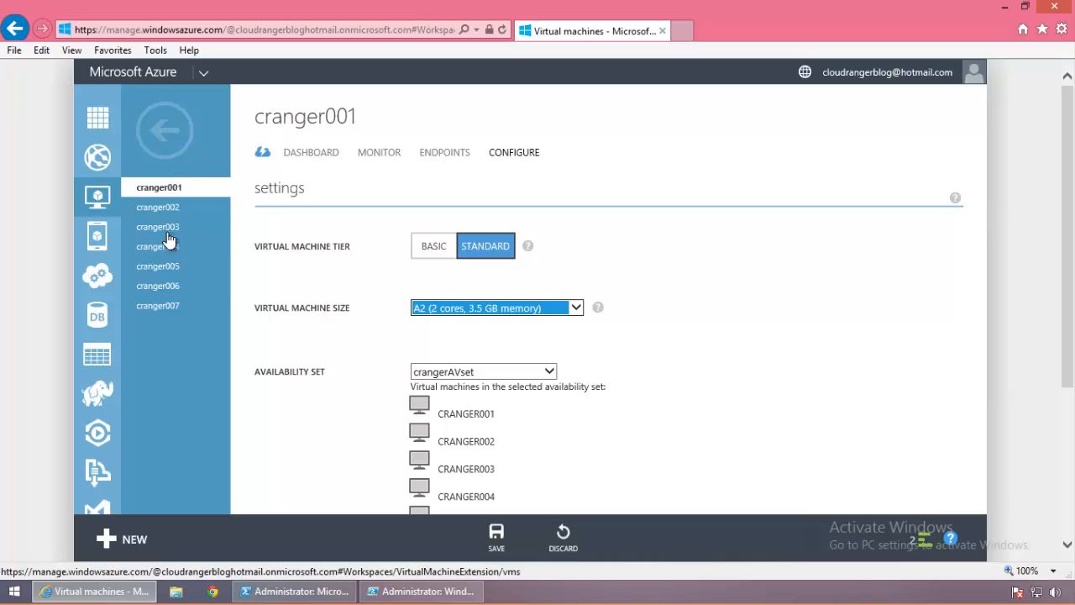
click(502, 539)
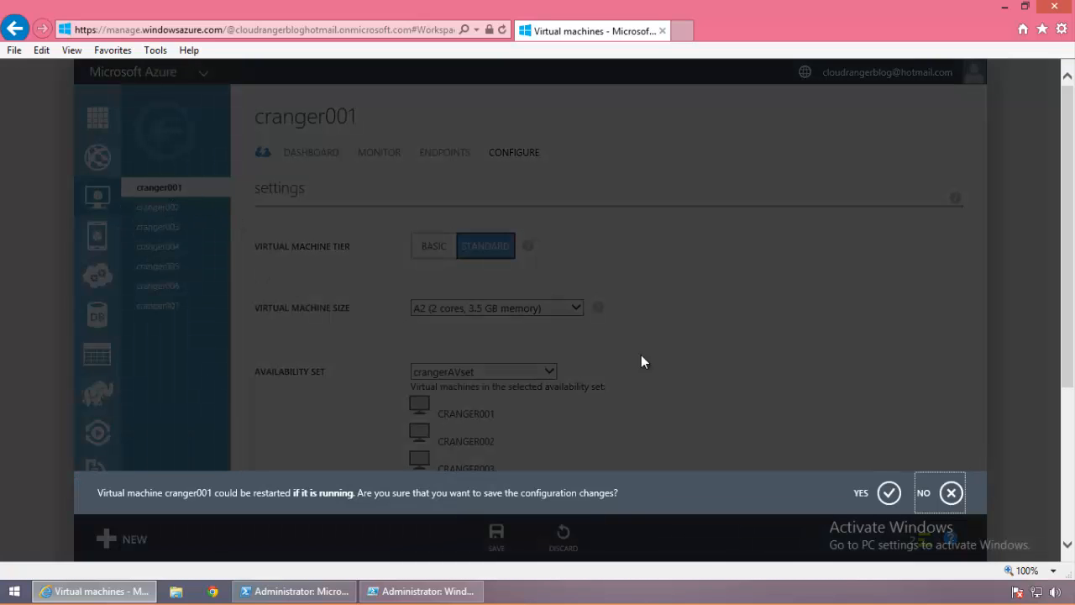
click(890, 492)
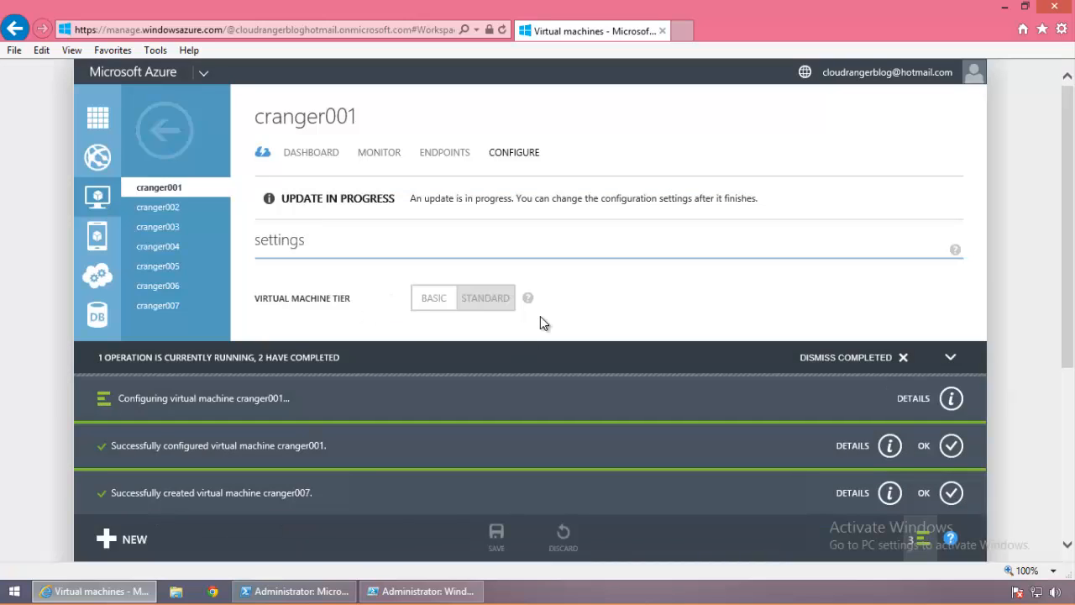
click(903, 358)
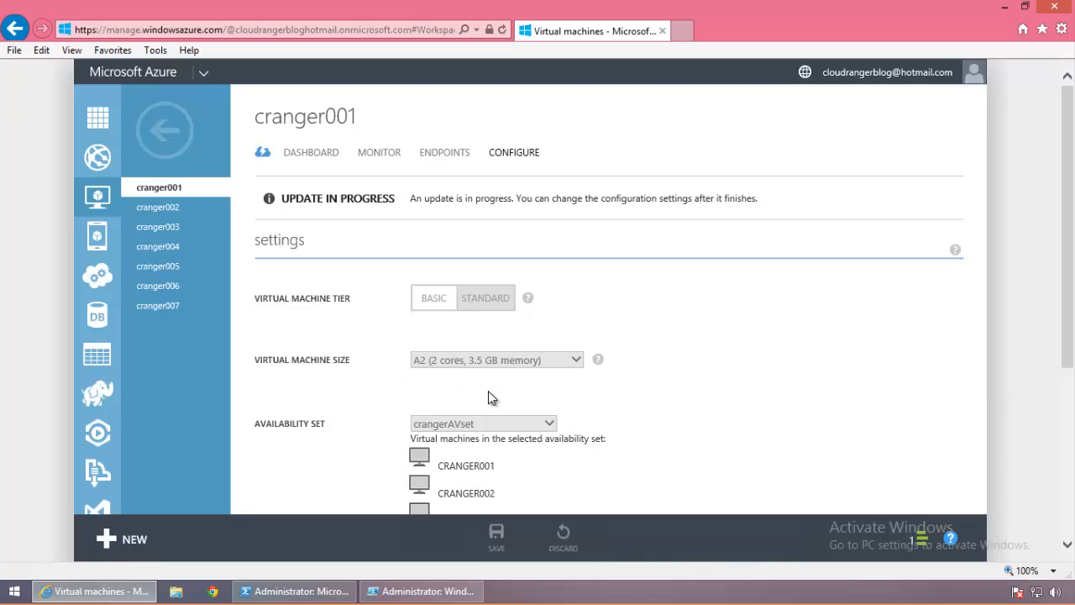
Step: Check the configurations of cranger003 and cranger006
click(181, 229)
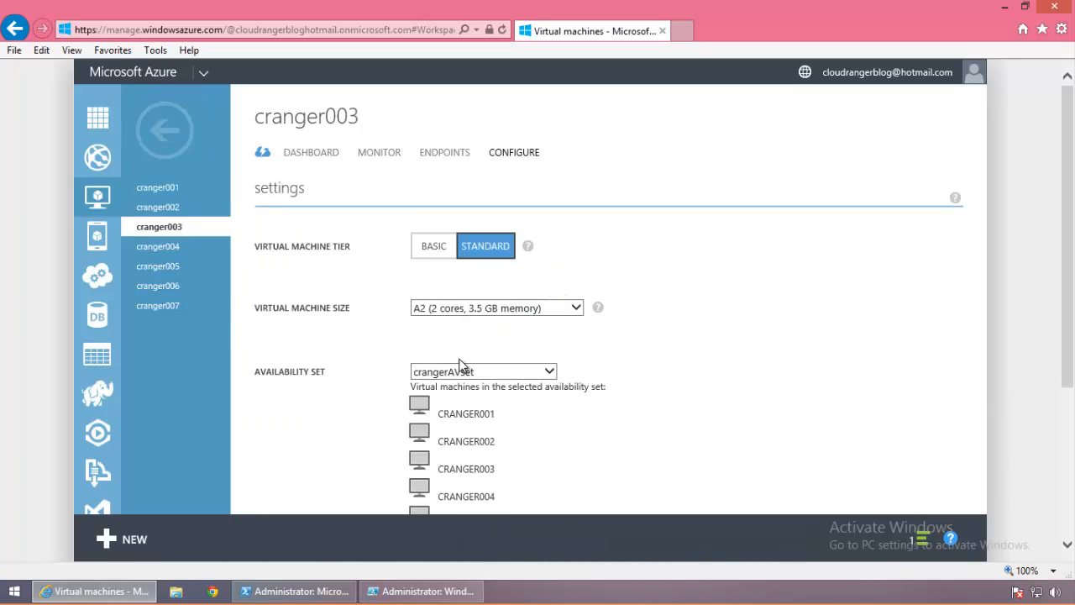
click(155, 286)
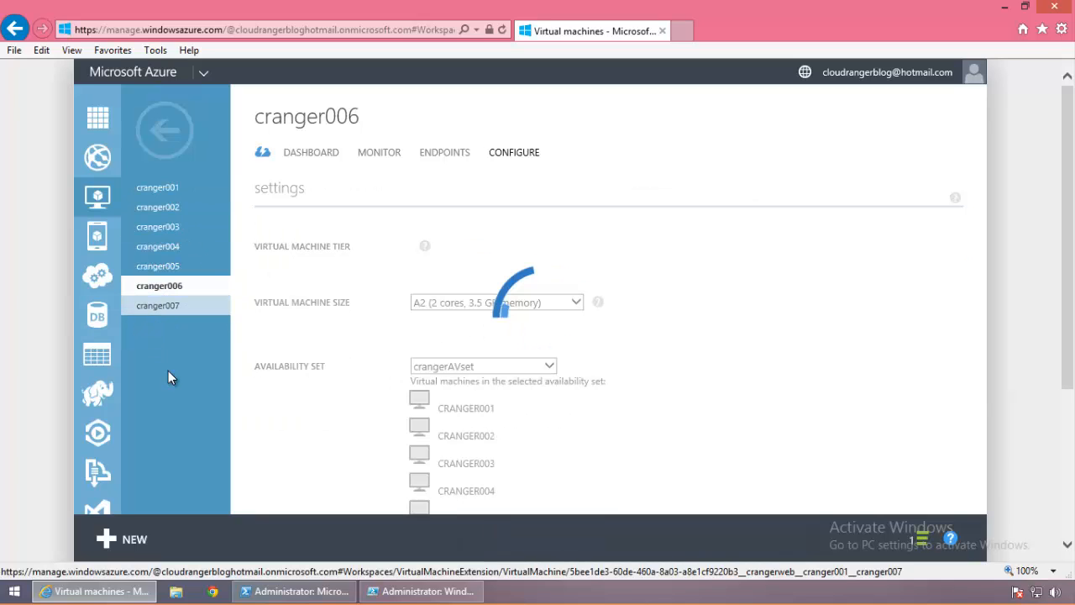
click(96, 277)
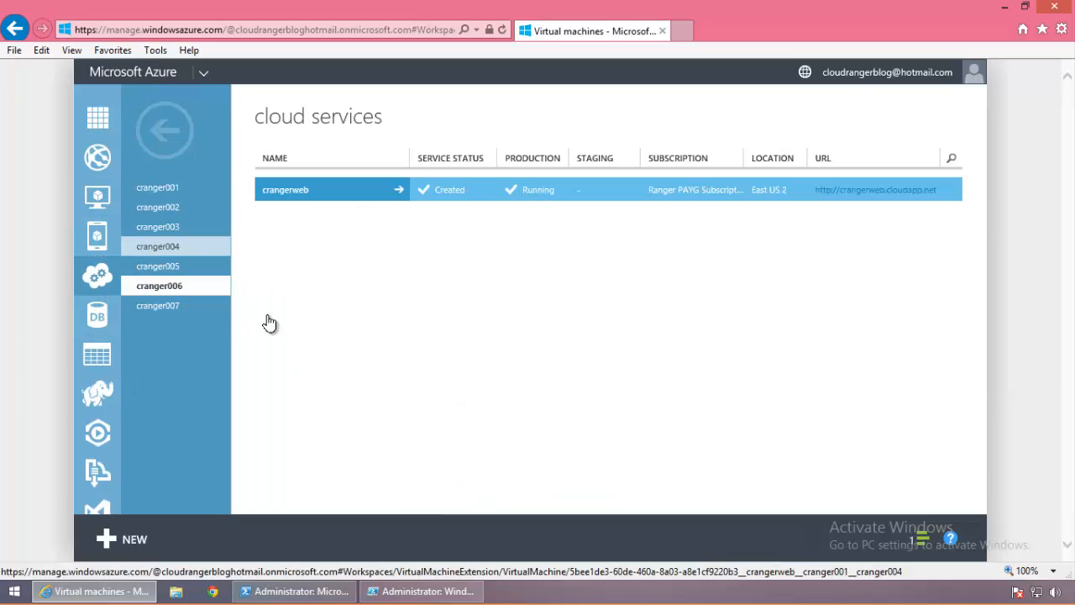
Step: Open crangerweb's Scale settings and review crangerAVset's 7 instances with autoscale off
click(306, 202)
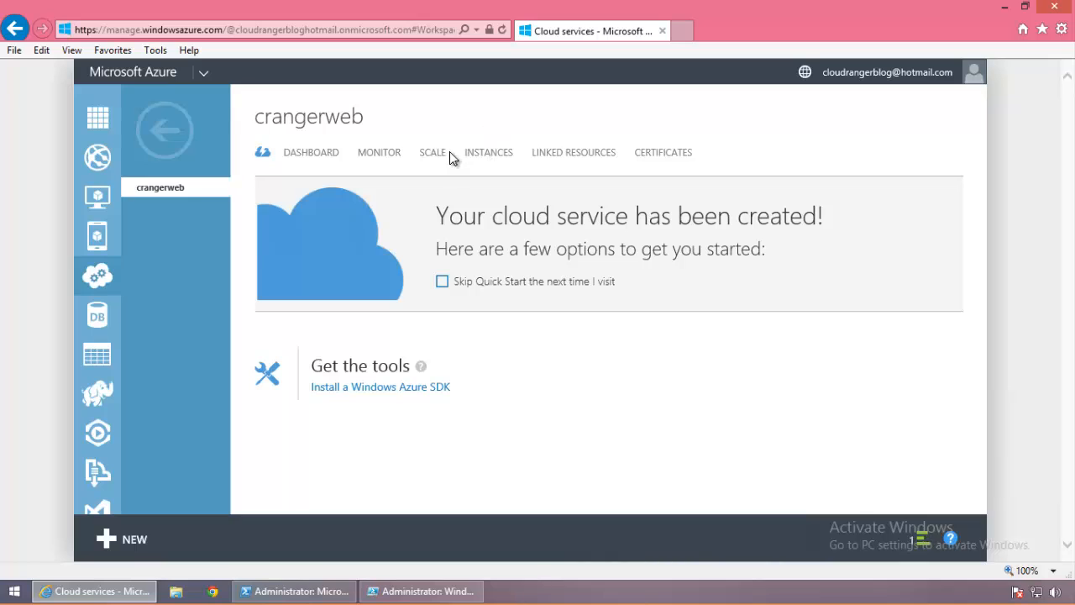
click(437, 156)
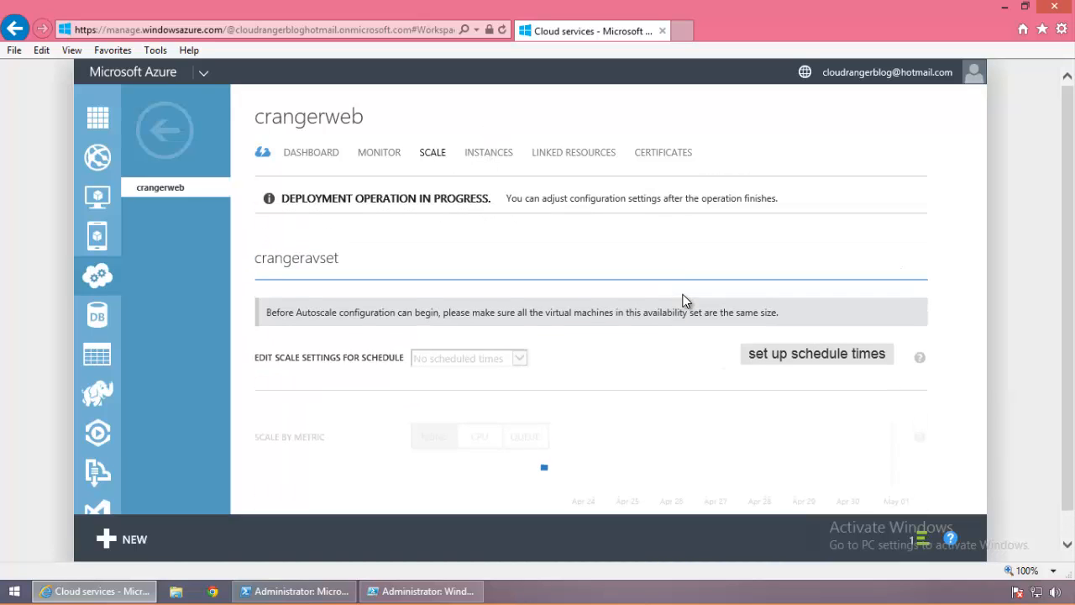
drag(1071, 294, 1064, 458)
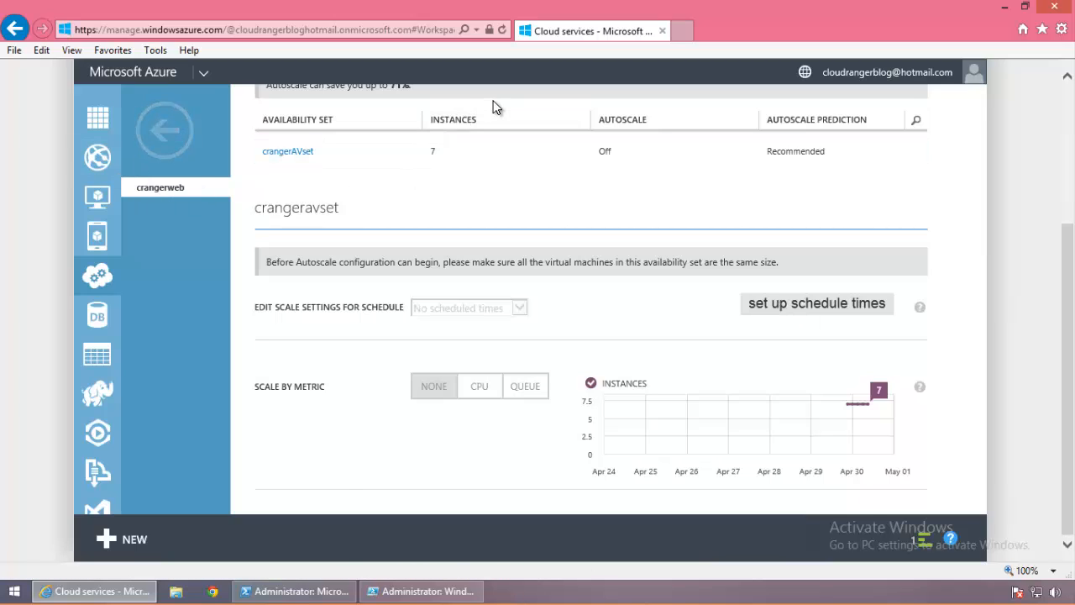
Step: Reopen crangerweb's Scale settings, leave schedule times unchanged, and scale crangerAVset by CPU
click(170, 137)
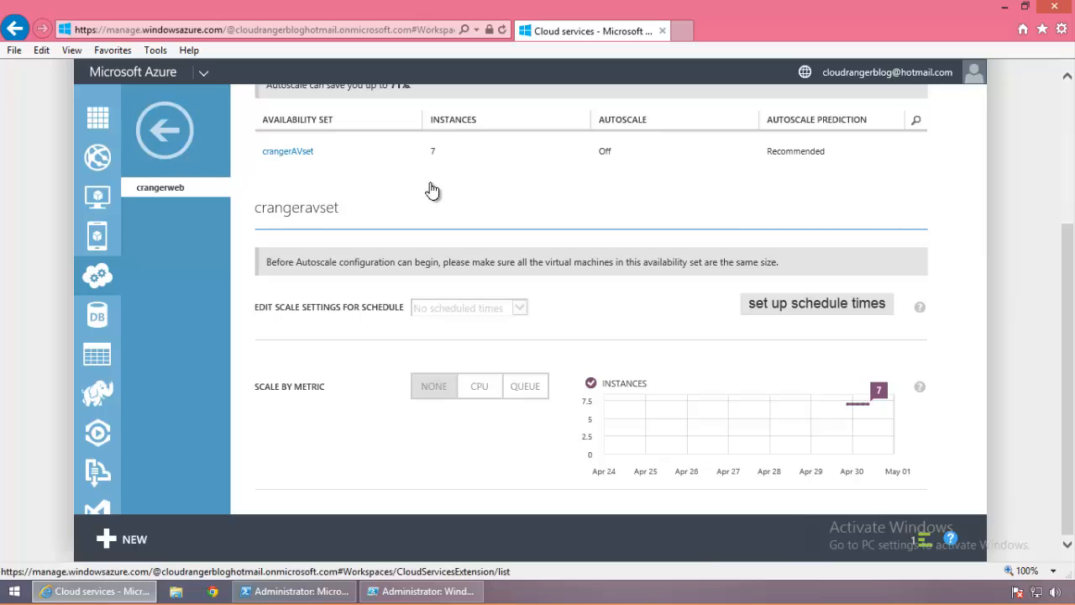
click(345, 192)
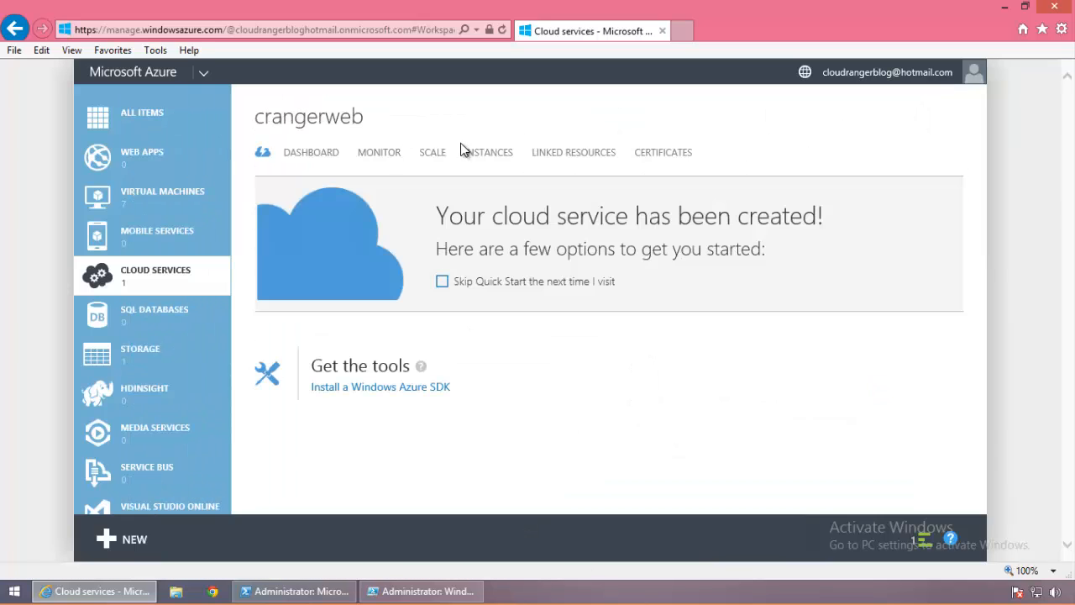
click(436, 156)
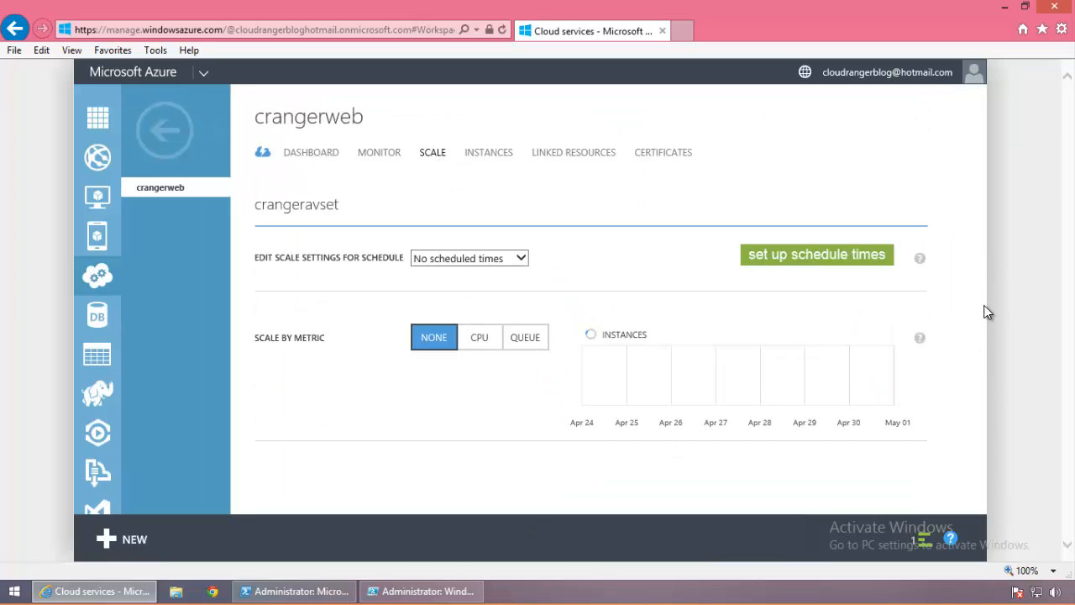
click(794, 254)
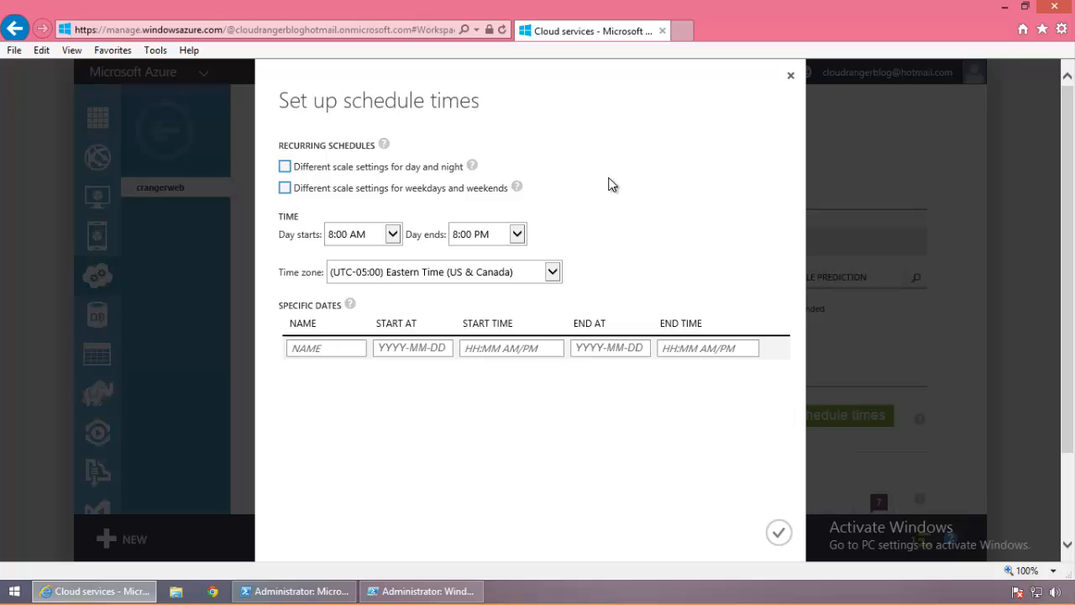
click(790, 75)
scroll(908, 484, down, 3)
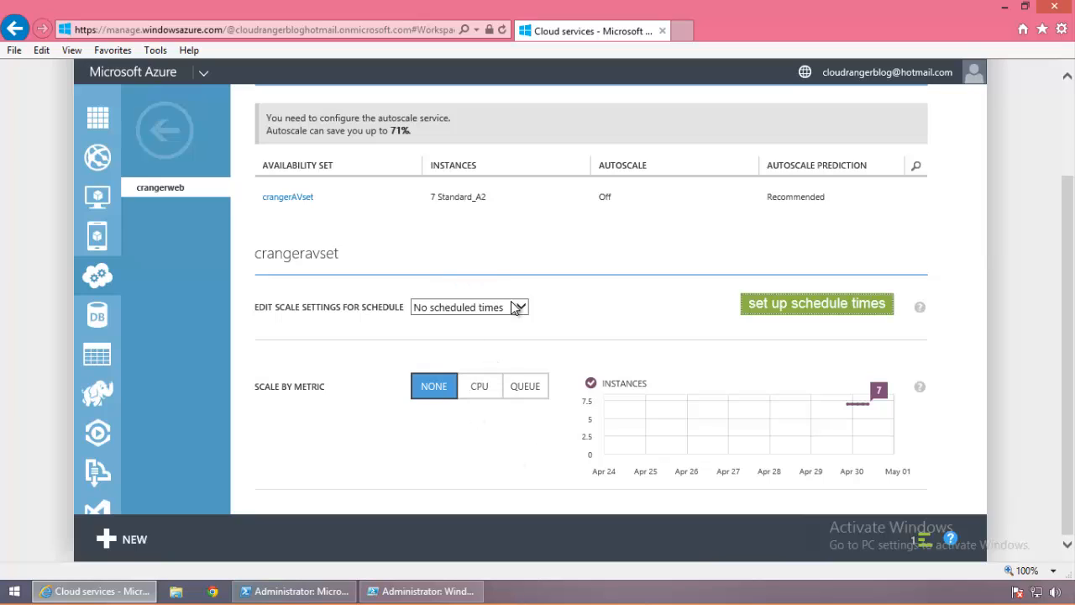
click(478, 384)
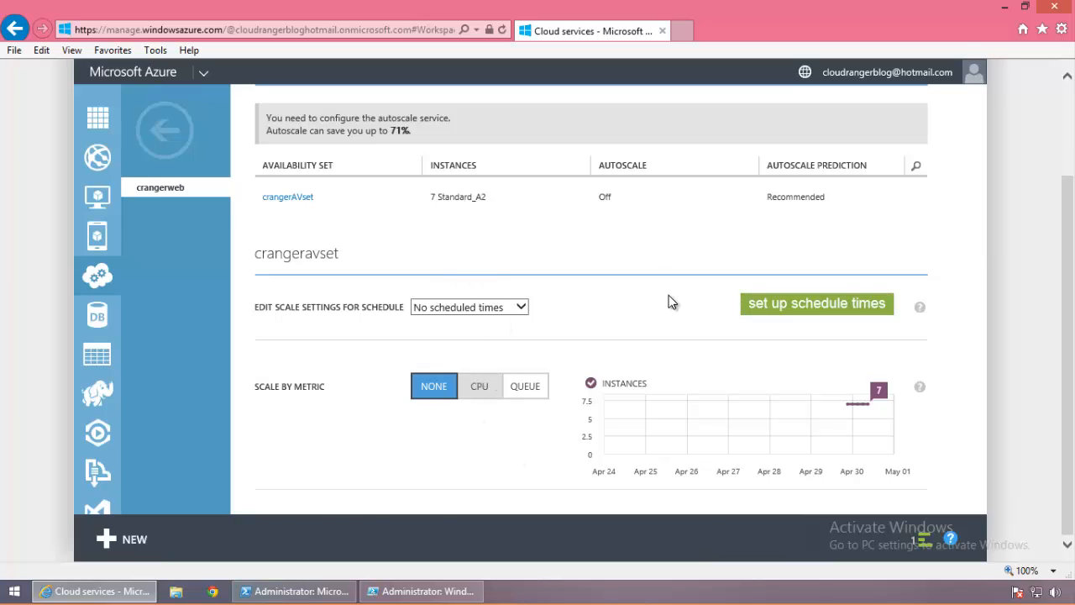
Step: Set crangerAVset's instance range to 1–3 and scale up by 5 instances at a time
click(1069, 440)
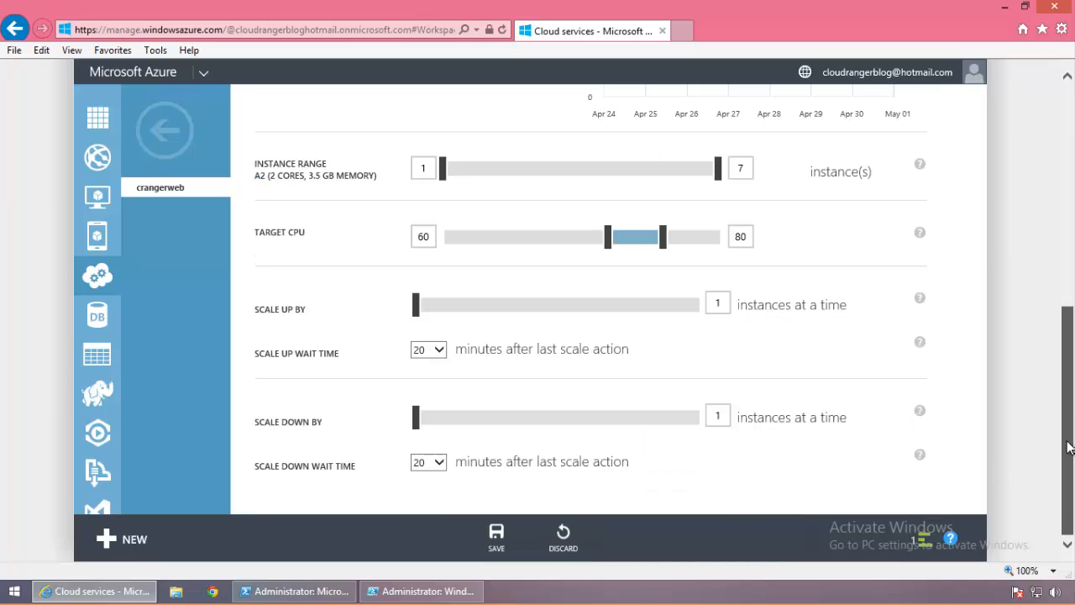
scroll(1068, 439, up, 1)
scroll(1071, 307, up, 3)
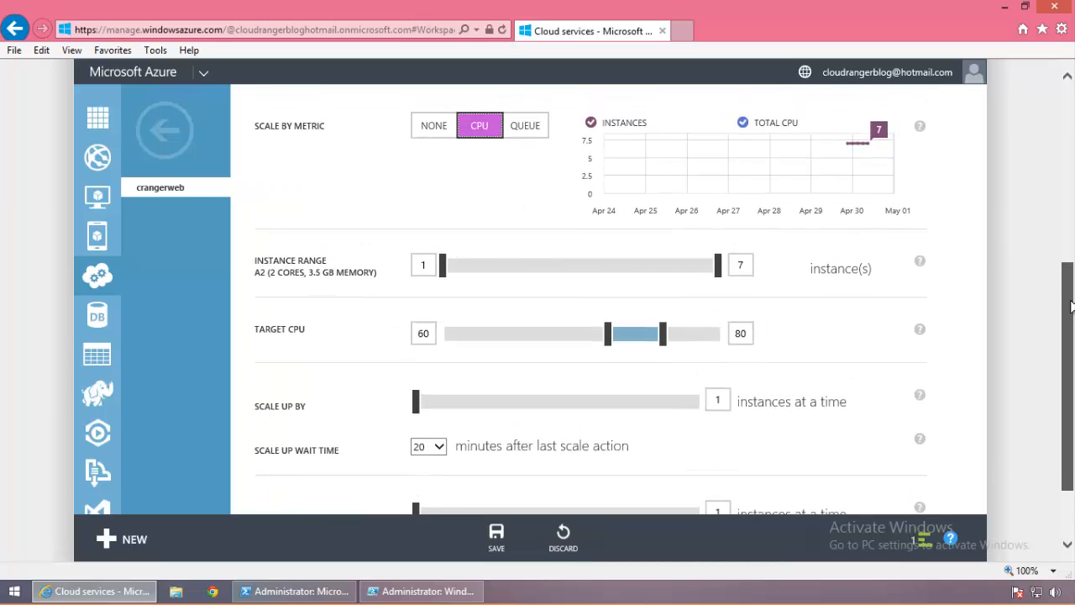
drag(1071, 307, 1070, 395)
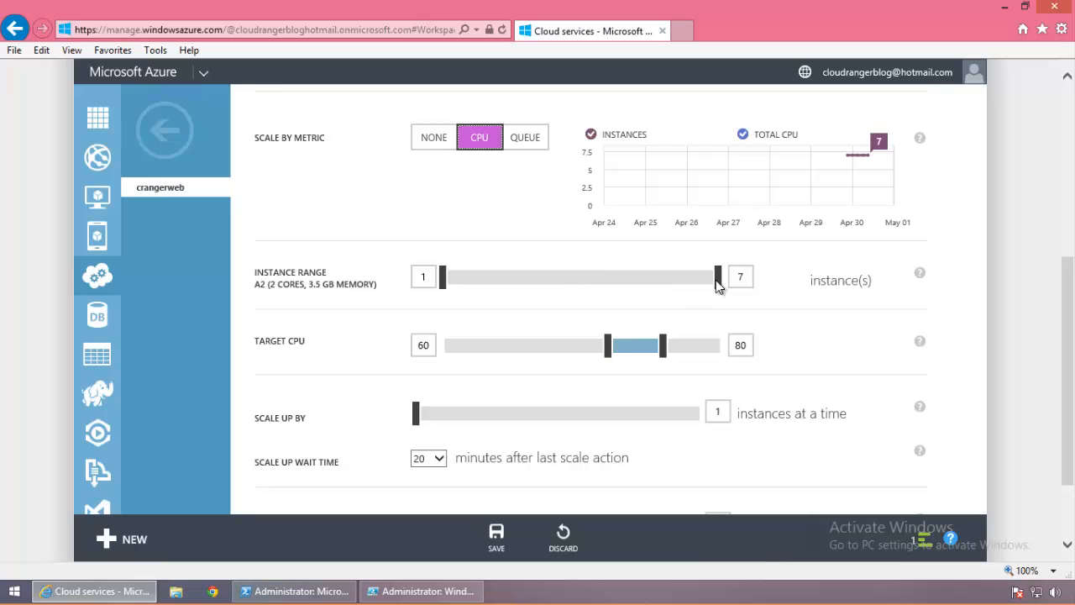
drag(717, 283, 497, 281)
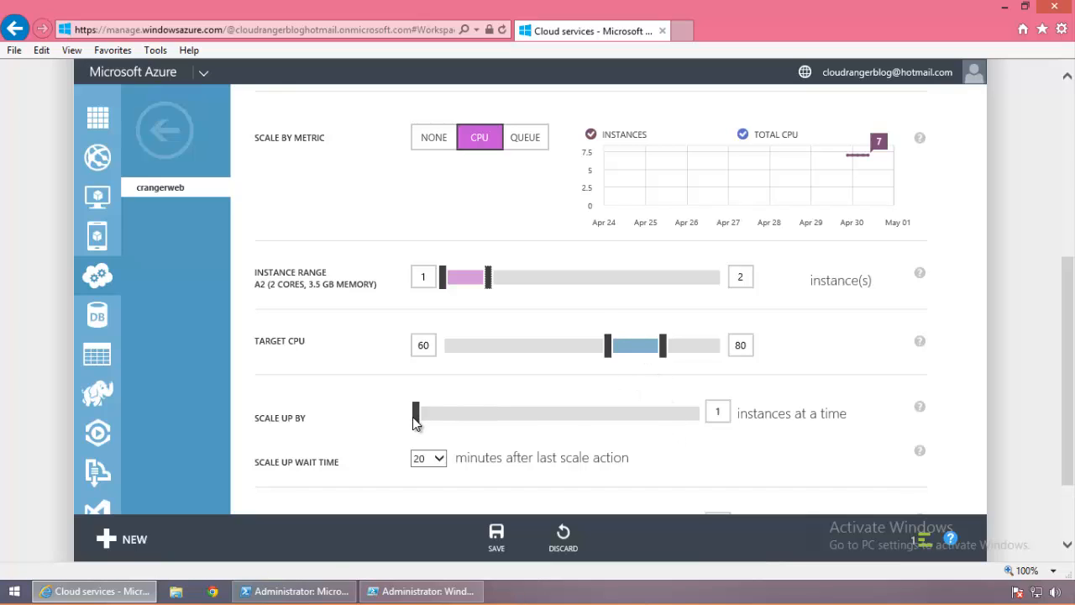
drag(450, 420, 580, 246)
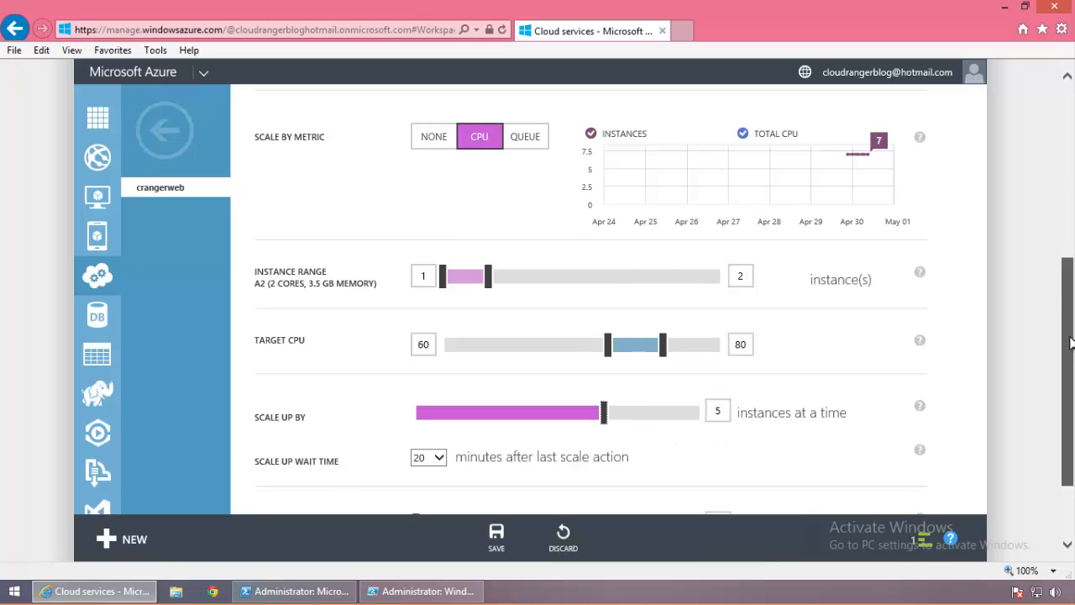
drag(1069, 409, 1070, 463)
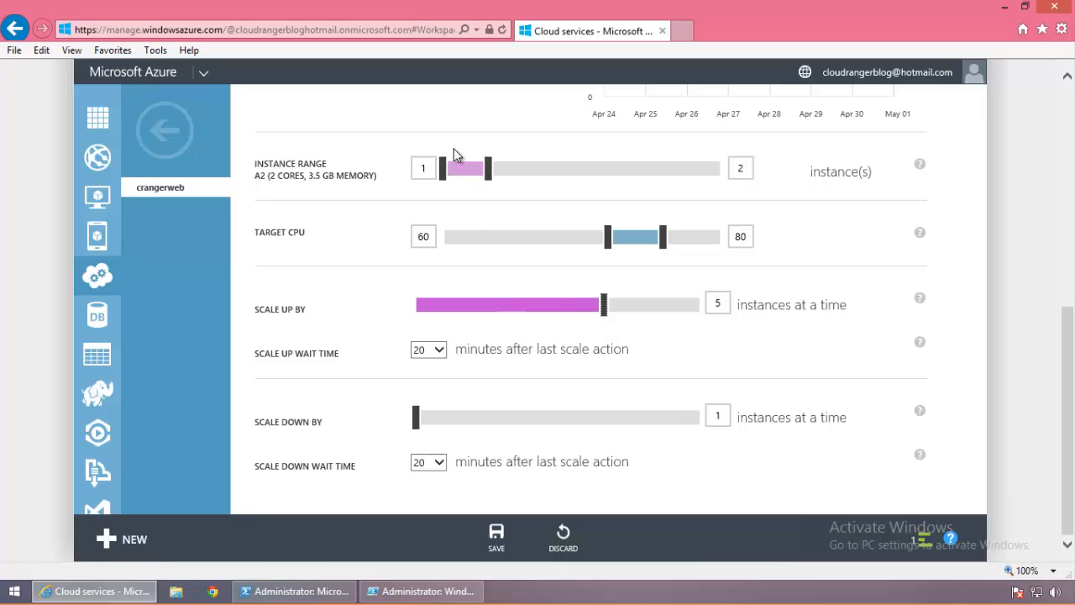
click(521, 176)
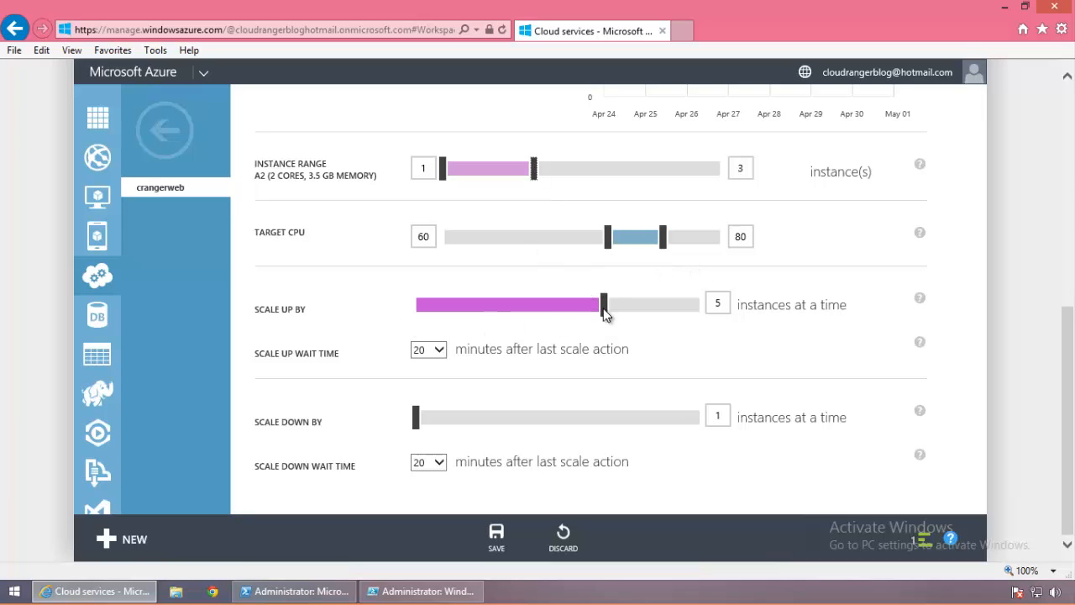
Step: Set the scale-up wait time to 5 minutes
click(432, 350)
click(424, 316)
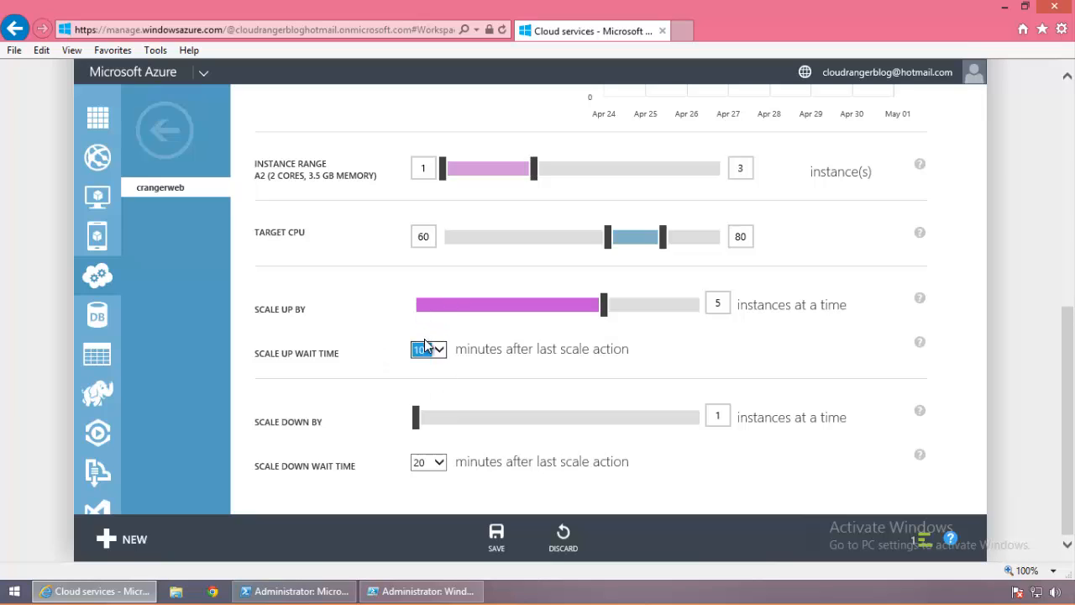
click(432, 351)
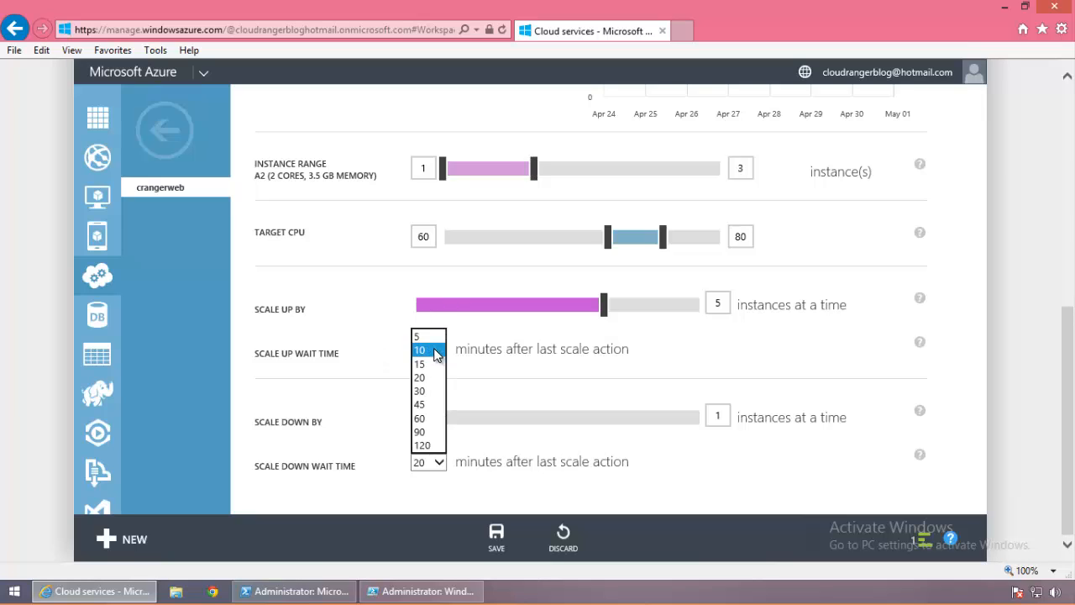
click(425, 335)
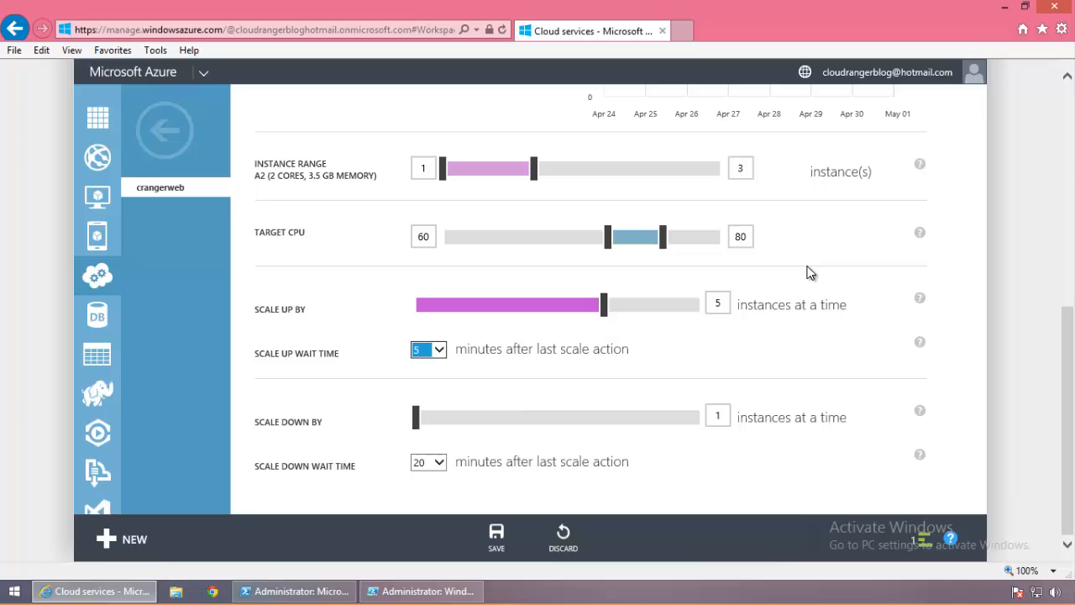
Step: Try 5 minutes for the scale-down wait time, then restore it to 20 minutes
click(442, 466)
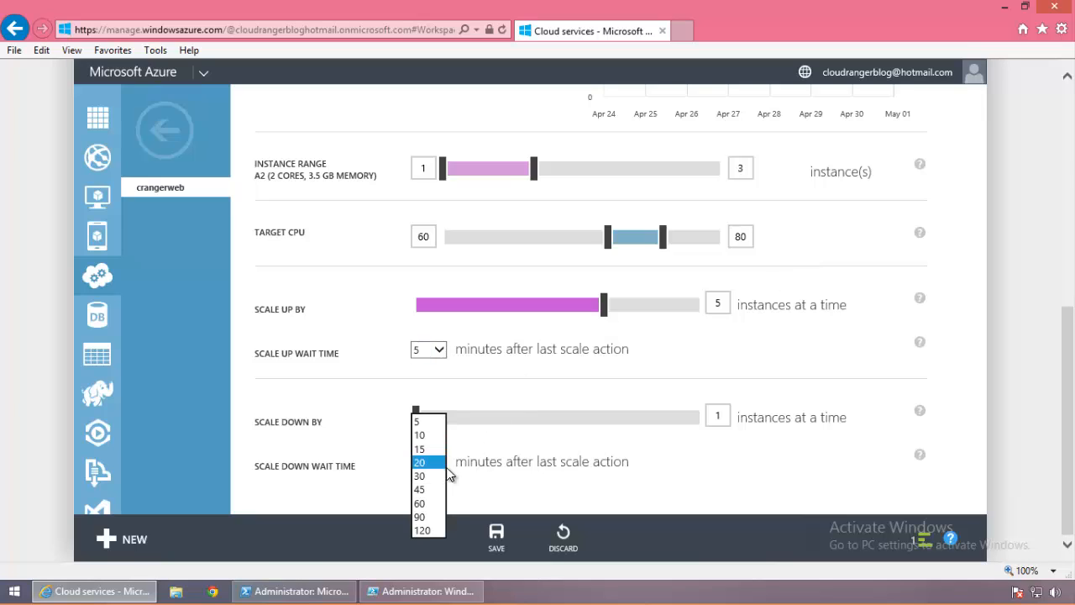
key(Up)
key(Up)
key(Up)
key(Return)
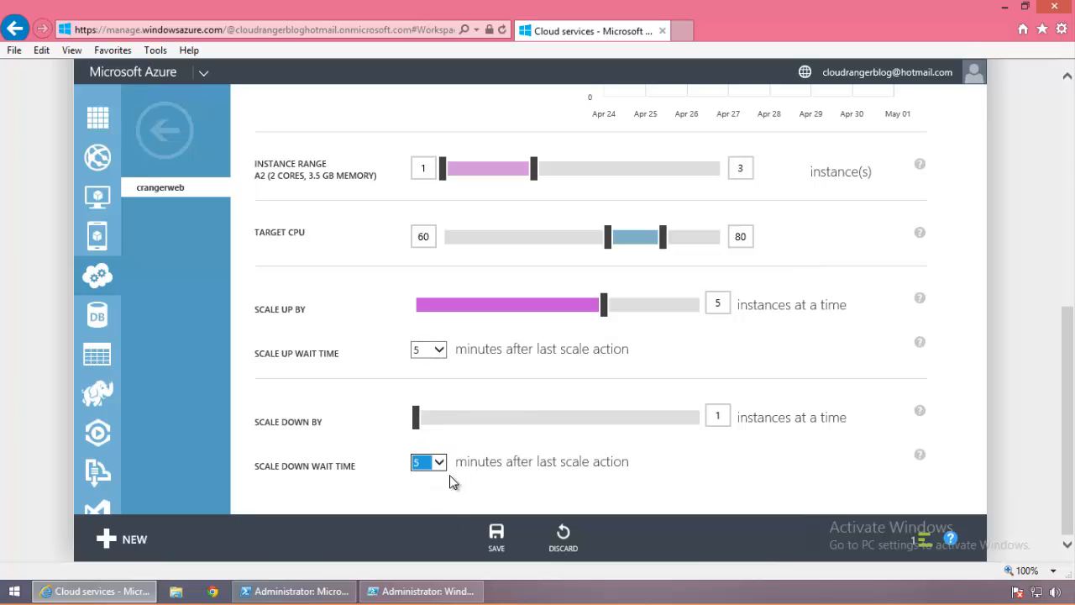
click(441, 468)
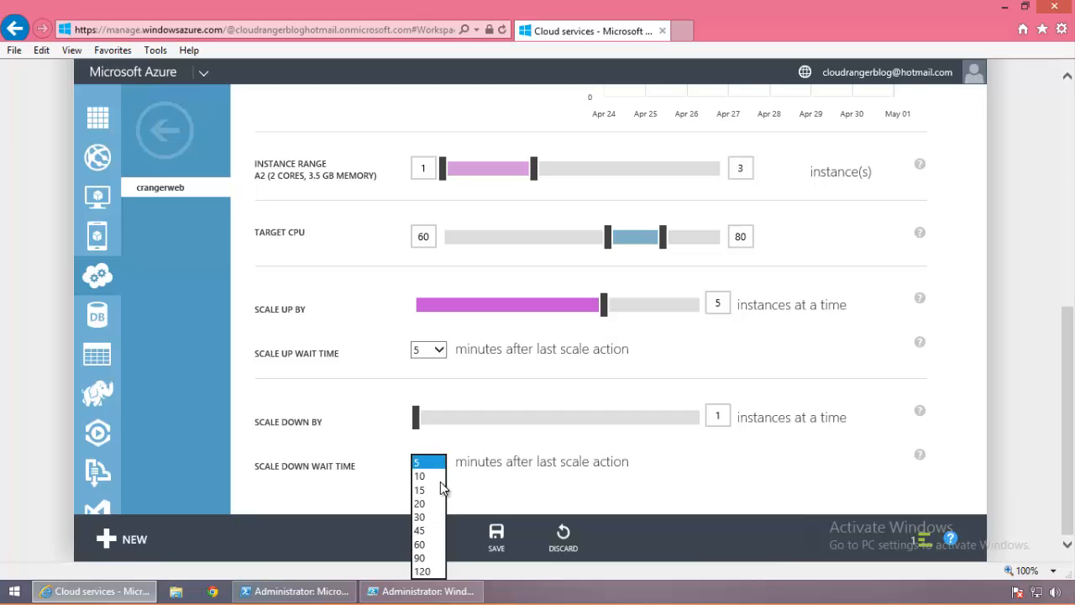
click(439, 502)
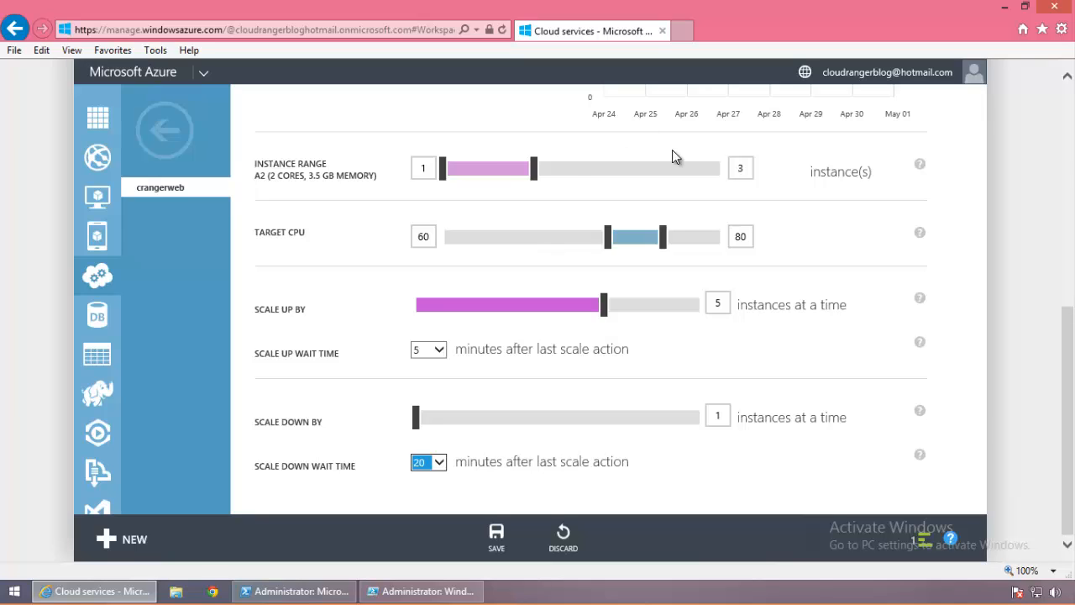
click(749, 162)
mouse_move(920, 298)
click(443, 169)
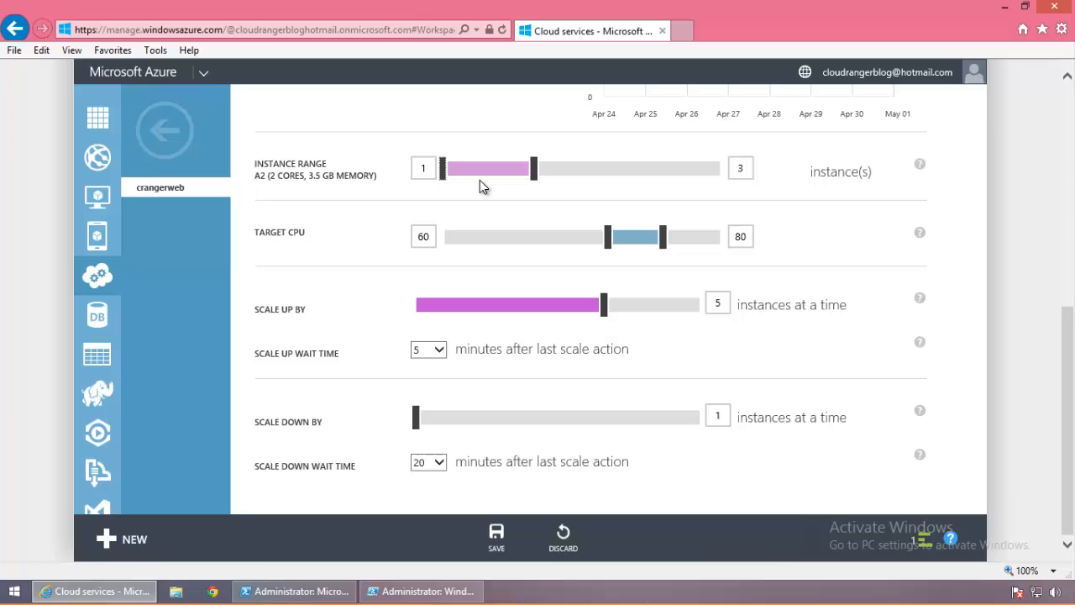
Step: Set the instance range to 2–7, target CPU to 50–75, and scale-up step to 2
drag(443, 169, 799, 177)
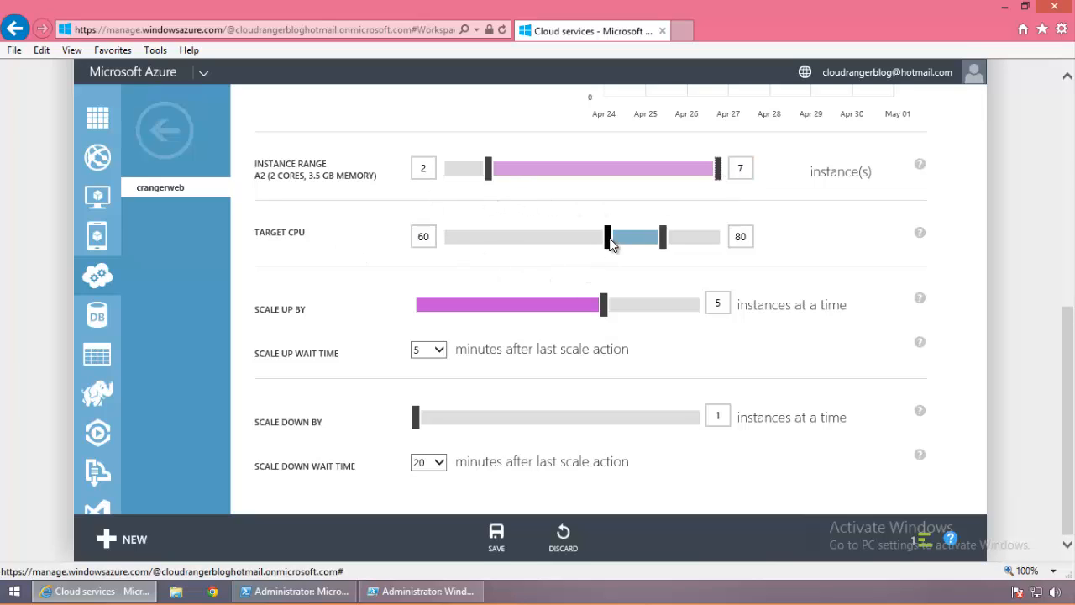
drag(605, 239, 582, 240)
mouse_move(663, 246)
mouse_down()
mouse_move(627, 241)
mouse_move(663, 244)
mouse_move(649, 243)
mouse_up()
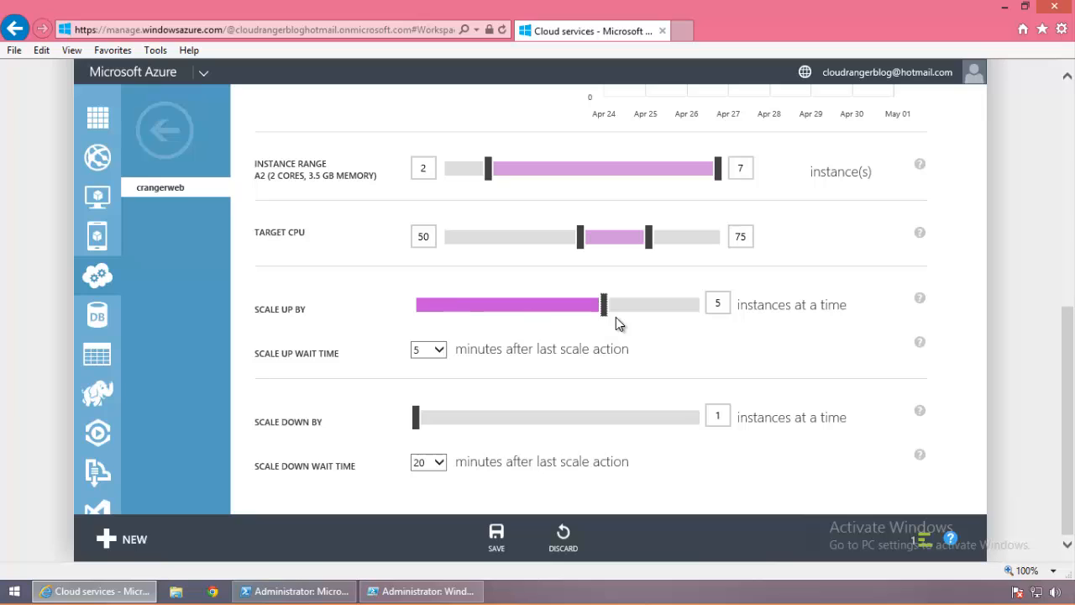
drag(603, 305, 462, 306)
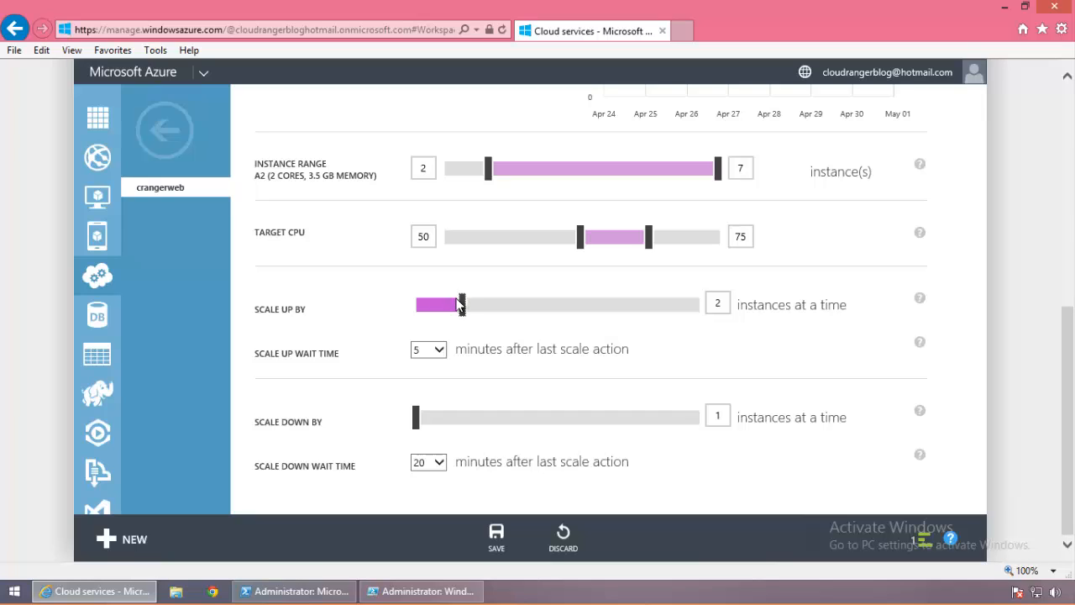
click(442, 353)
click(513, 344)
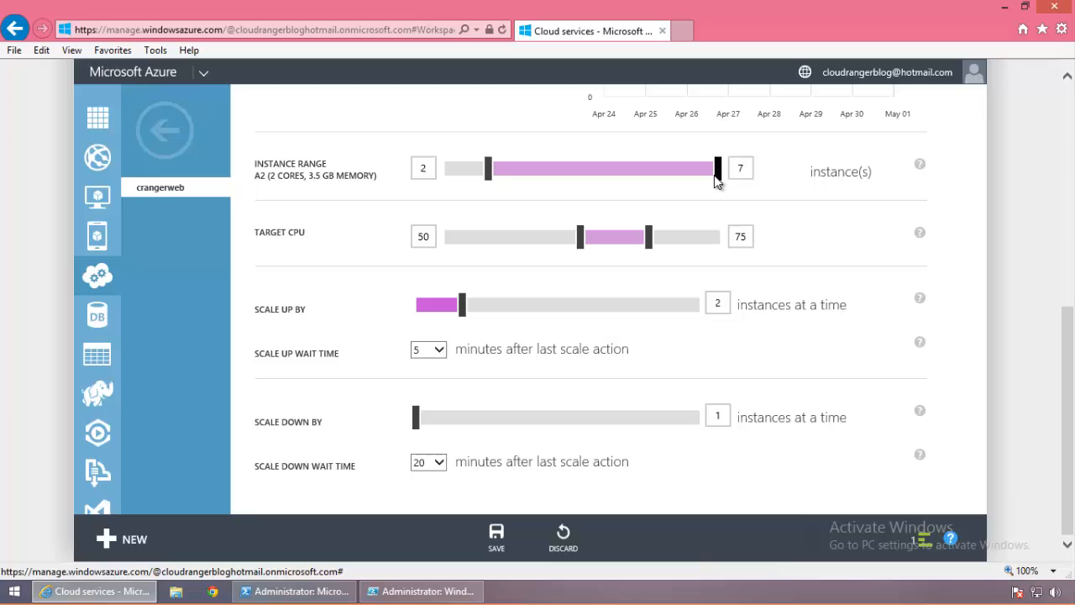
drag(415, 417, 480, 401)
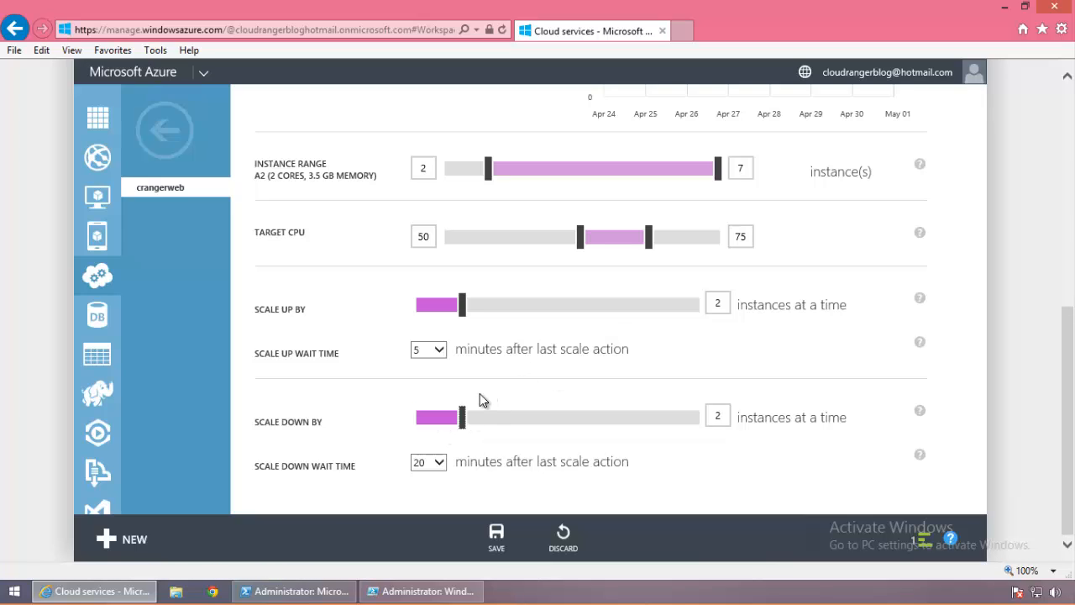
click(440, 420)
drag(473, 416, 380, 430)
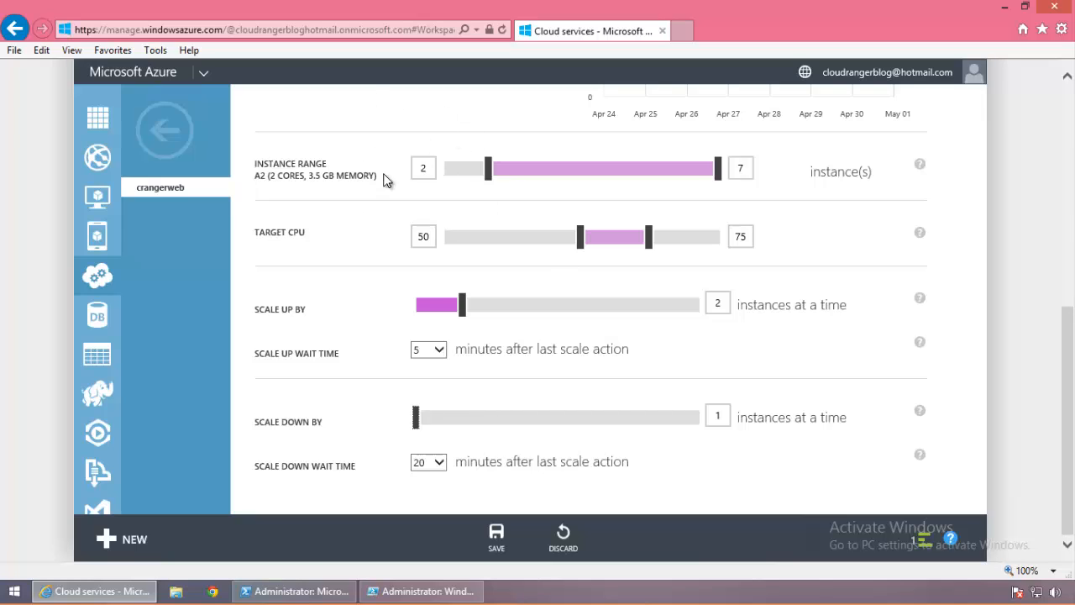
click(920, 411)
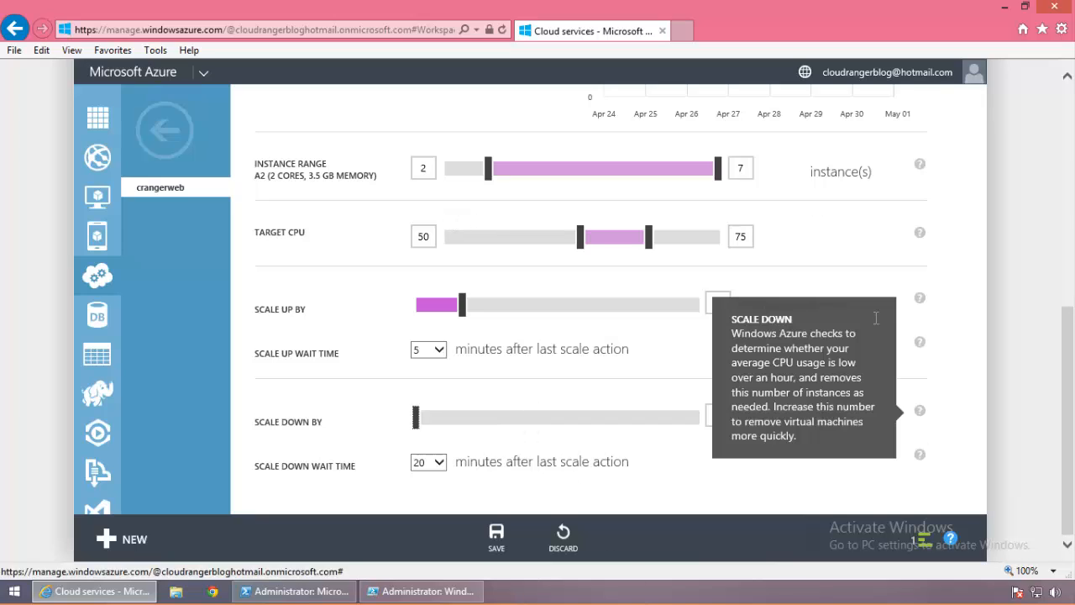